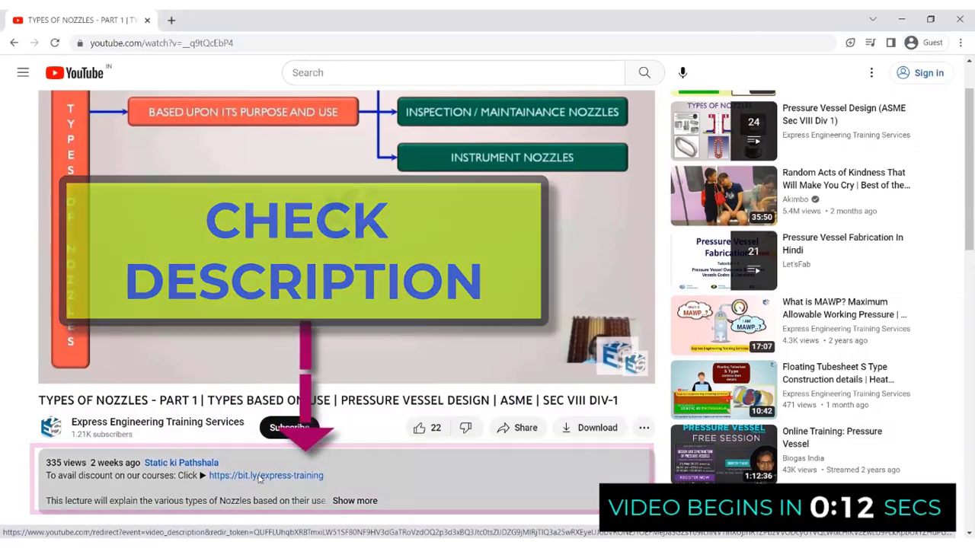
- Follow the description's training link, register with e-mail and one-time code, and open Premium Combo Course
left_click(259, 476)
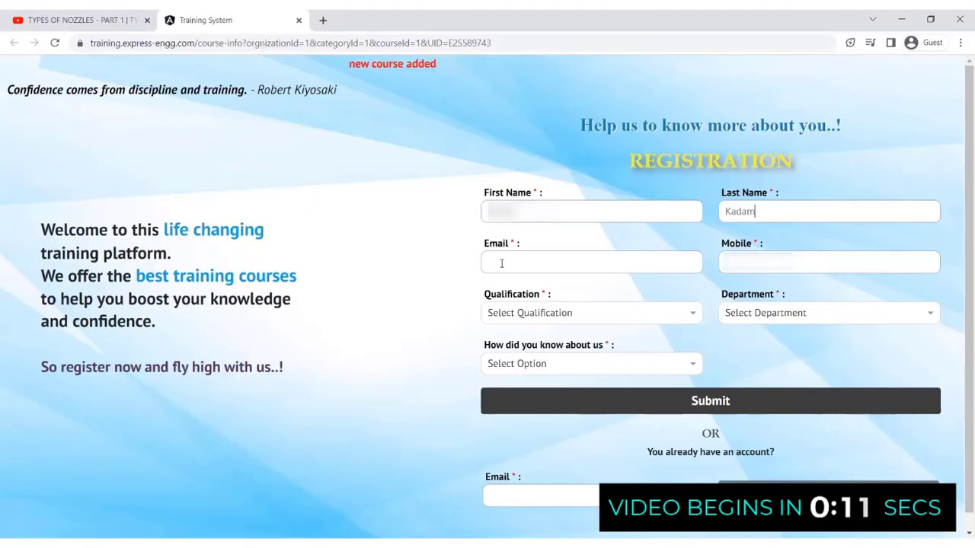
left_click(501, 263)
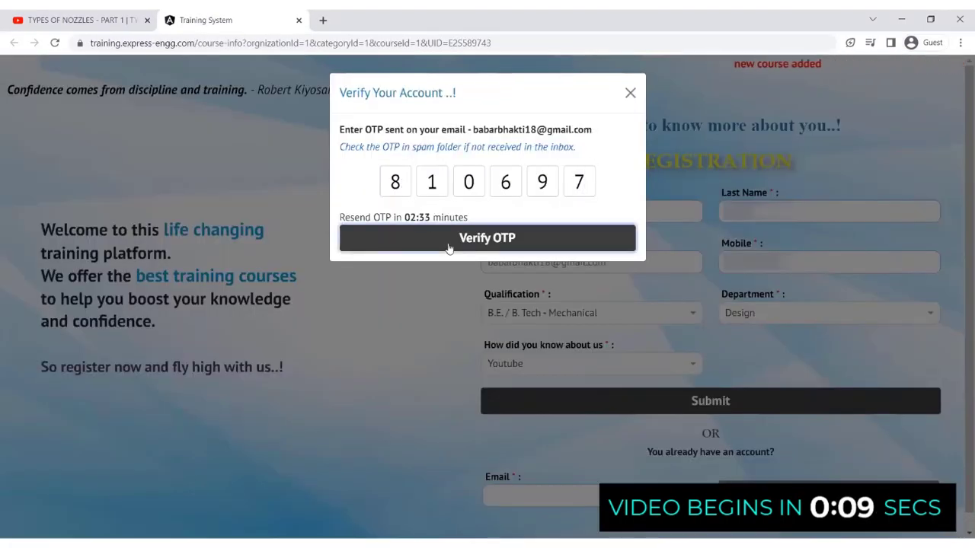
left_click(448, 242)
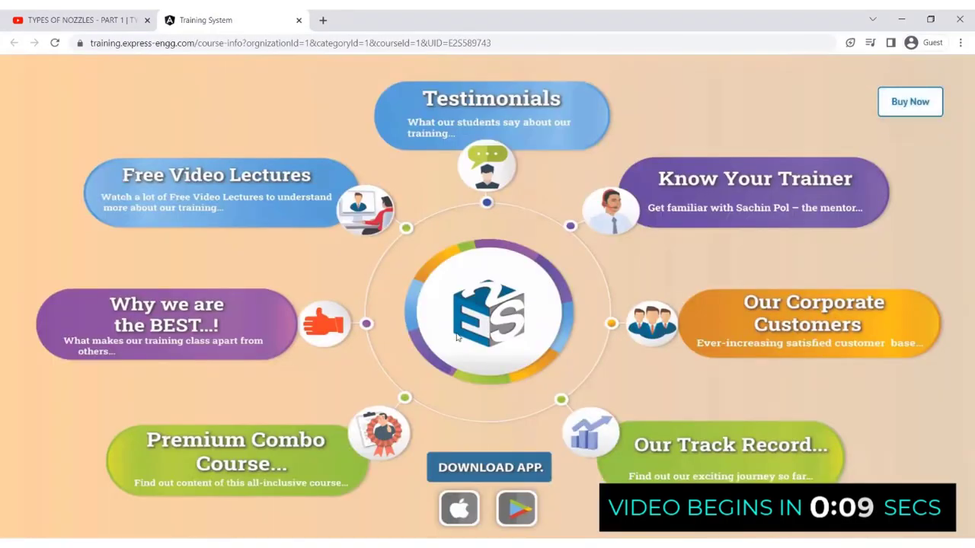
left_click(336, 423)
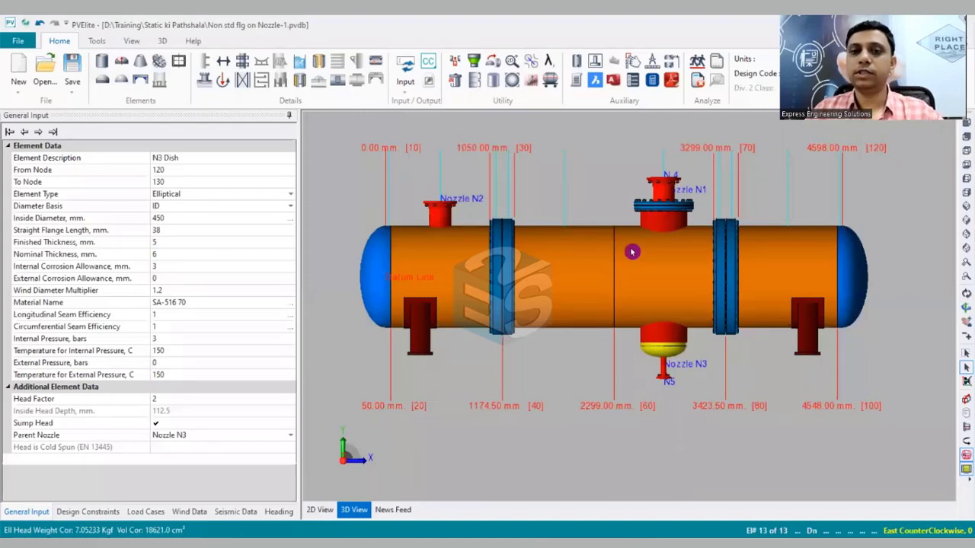
scroll(510, 376, "down", 2)
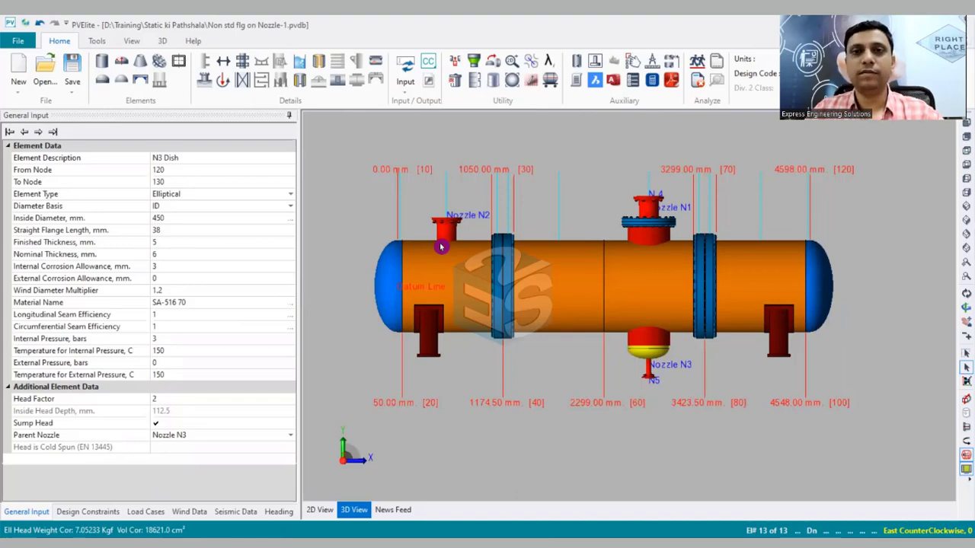
scroll(460, 279, "up", 1)
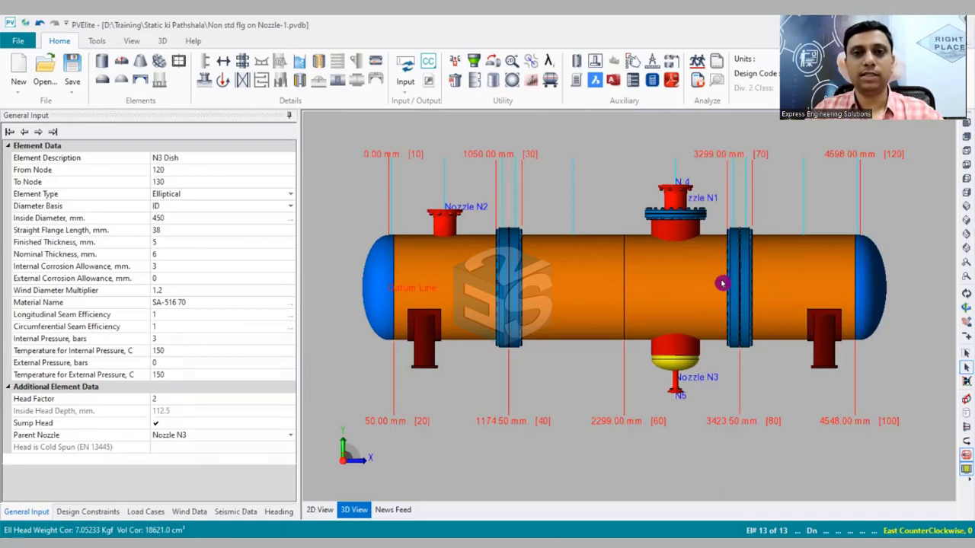
left_click(451, 277)
left_click(591, 295)
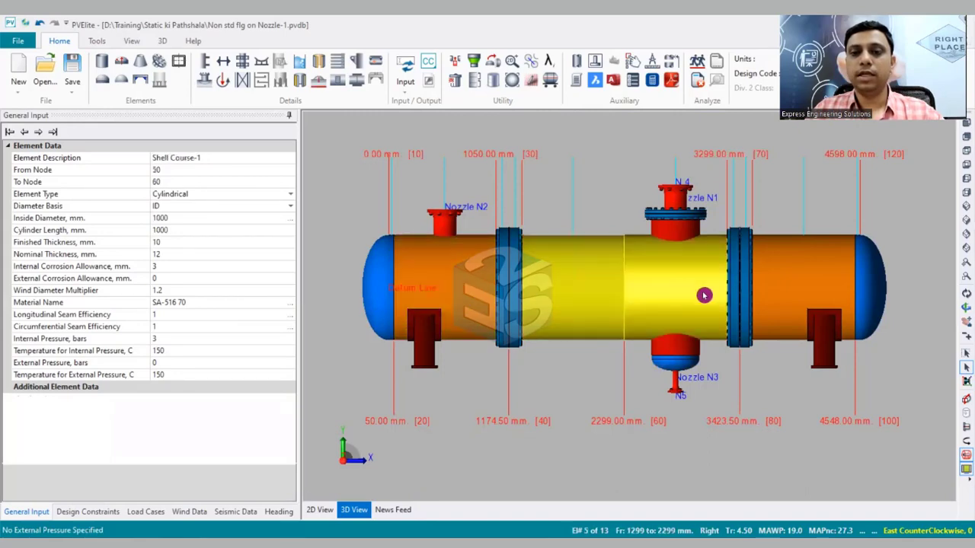
left_click(452, 284)
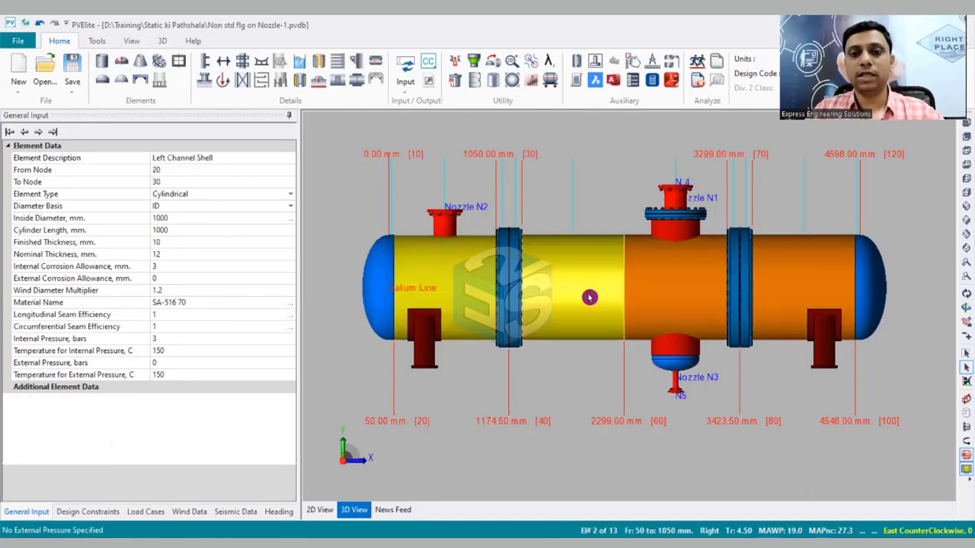
left_click(676, 290)
left_click(810, 282)
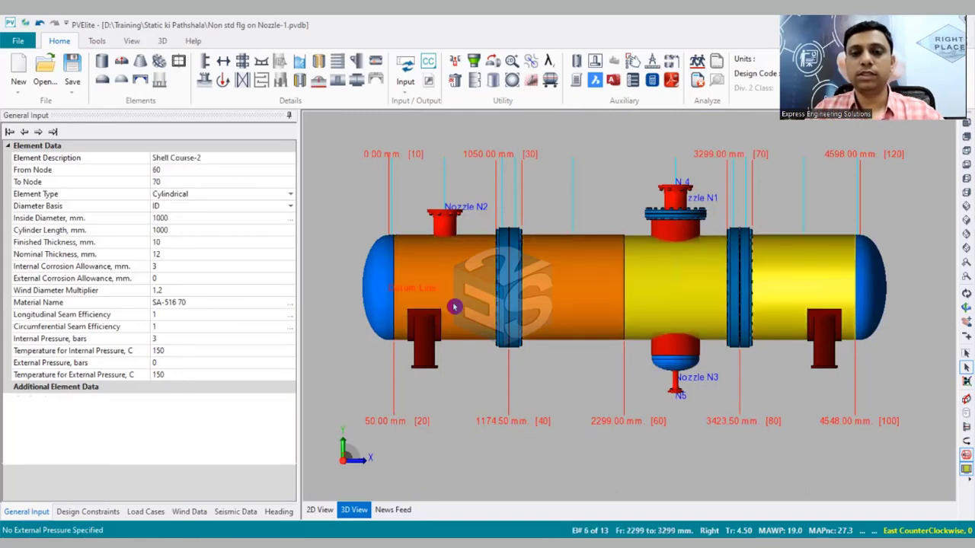
left_click(415, 277)
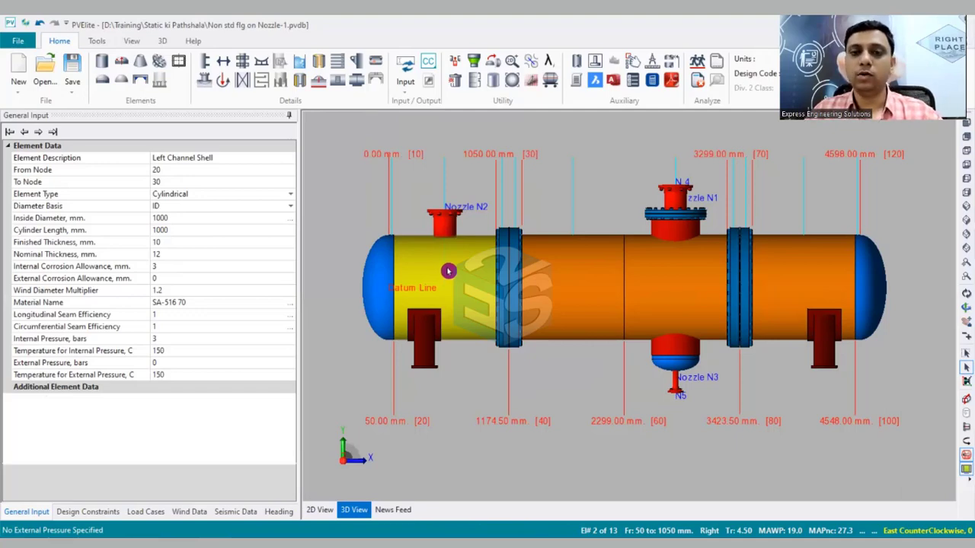
- Pick Shell Course-1, Shell Course-2 and RHS Shell, ending on the Left Channel Shell's data
left_click(543, 267)
left_click(678, 278)
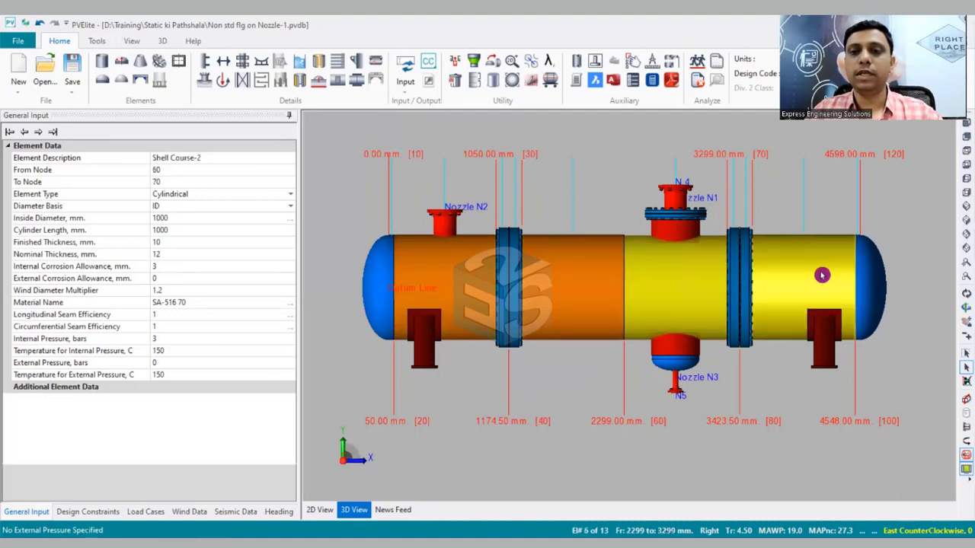
left_click(823, 275)
left_click(447, 287)
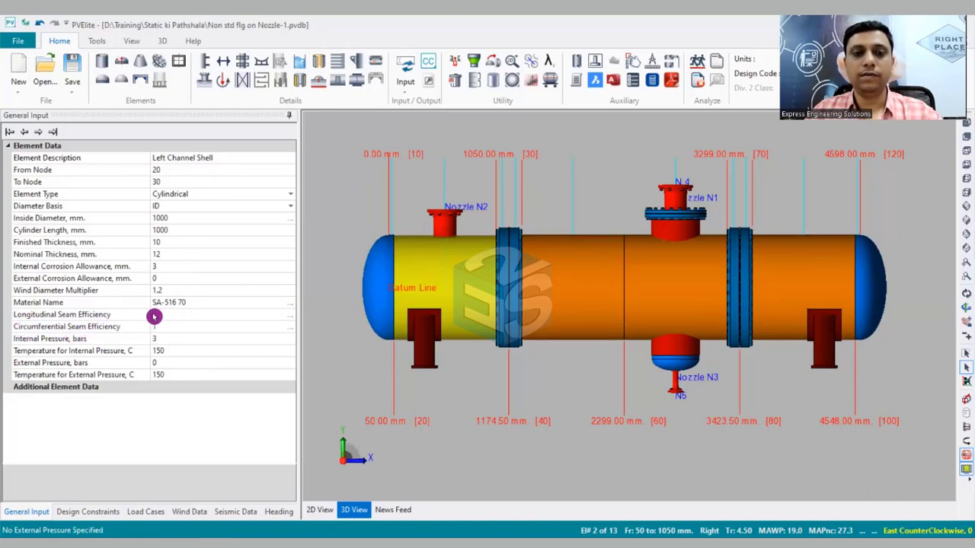
- In the Left Channel Shell's Weld Joint Efficiency dialog, enable Set Locations of Longitudinal Weld Seams
left_click(293, 320)
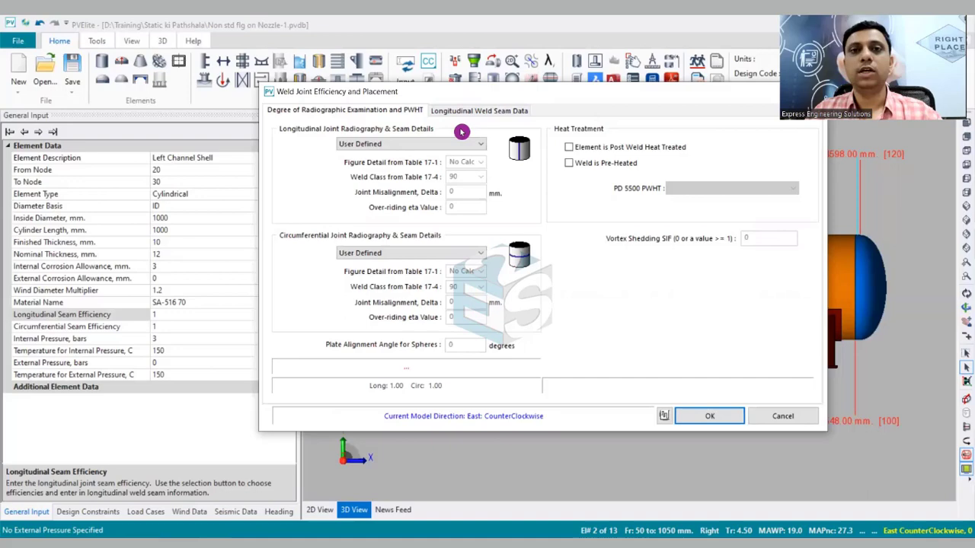
left_click(498, 112)
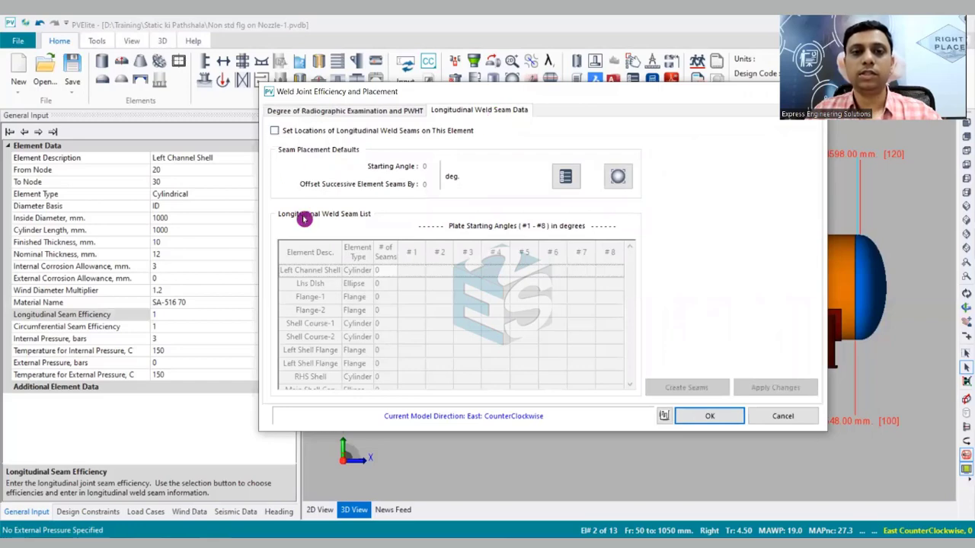
left_click(275, 133)
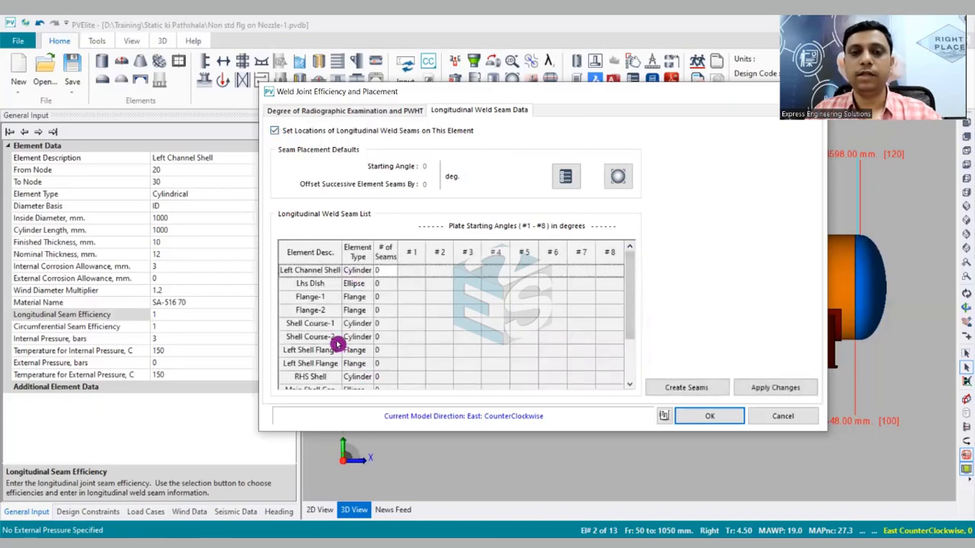
scroll(407, 288, "down", 1)
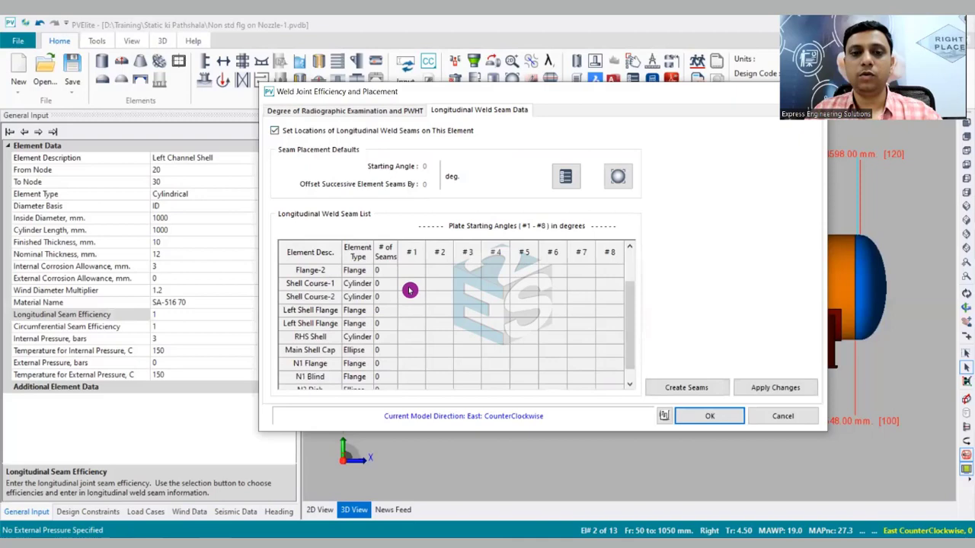
scroll(410, 290, "up", 1)
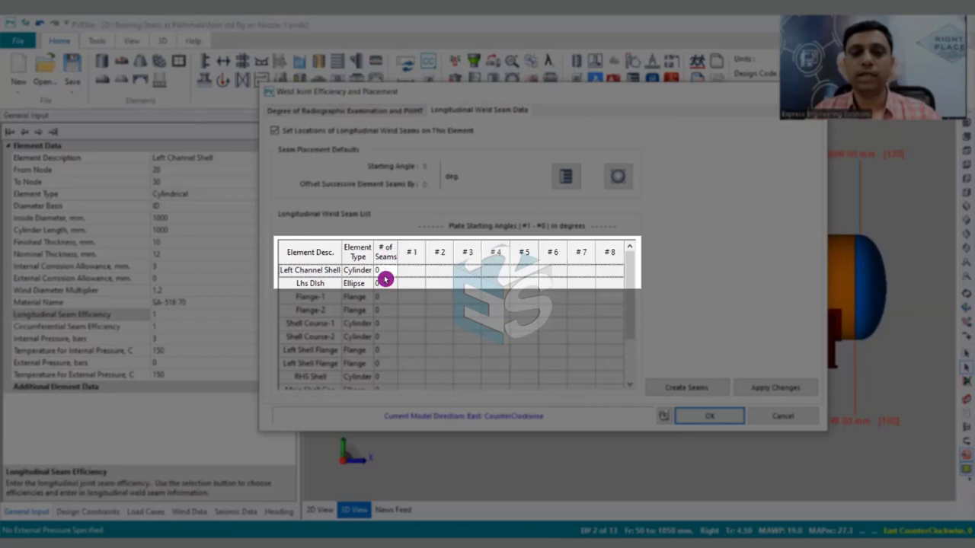
- Set the Left Channel Shell's # of Seams to 1 with seam #1 at 10 degrees
left_click(386, 271)
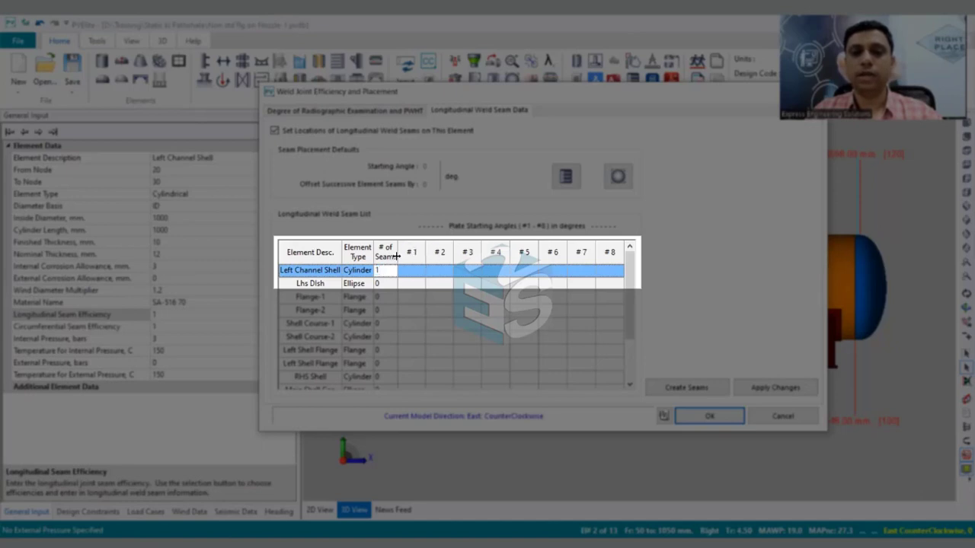
type("1")
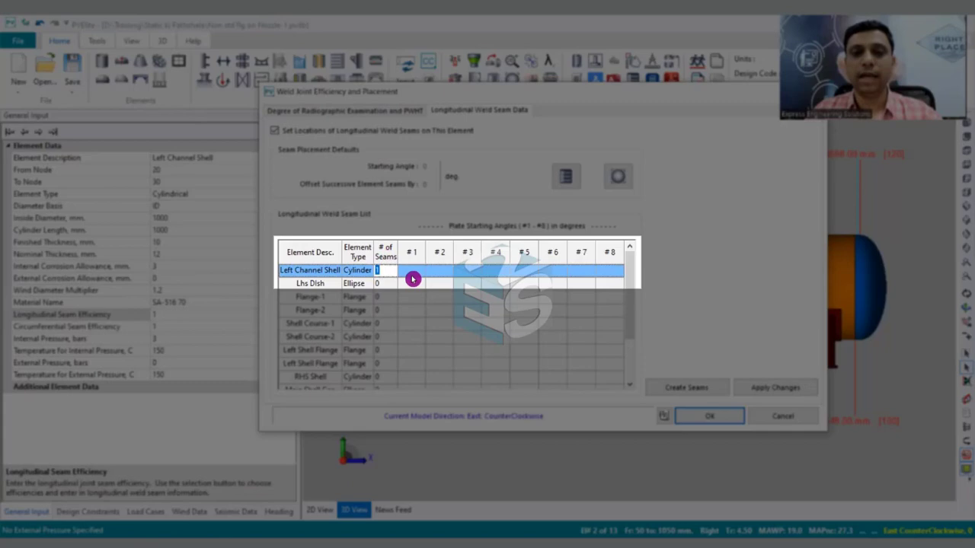
left_click(467, 274)
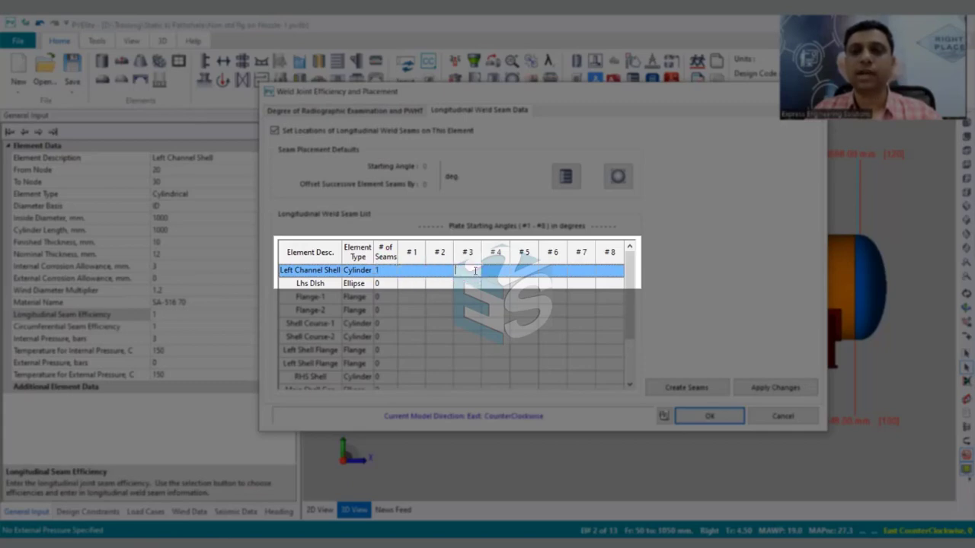
left_click(407, 272)
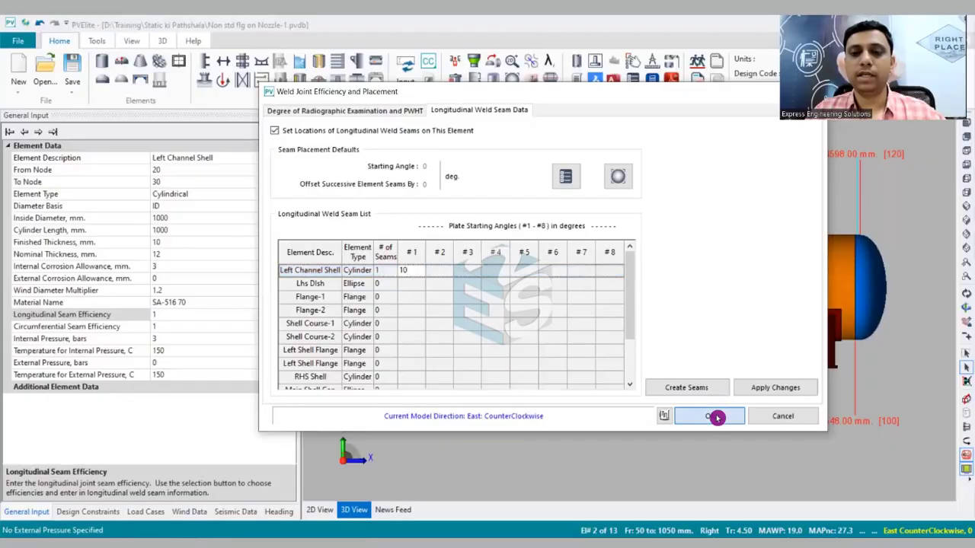
left_click(712, 416)
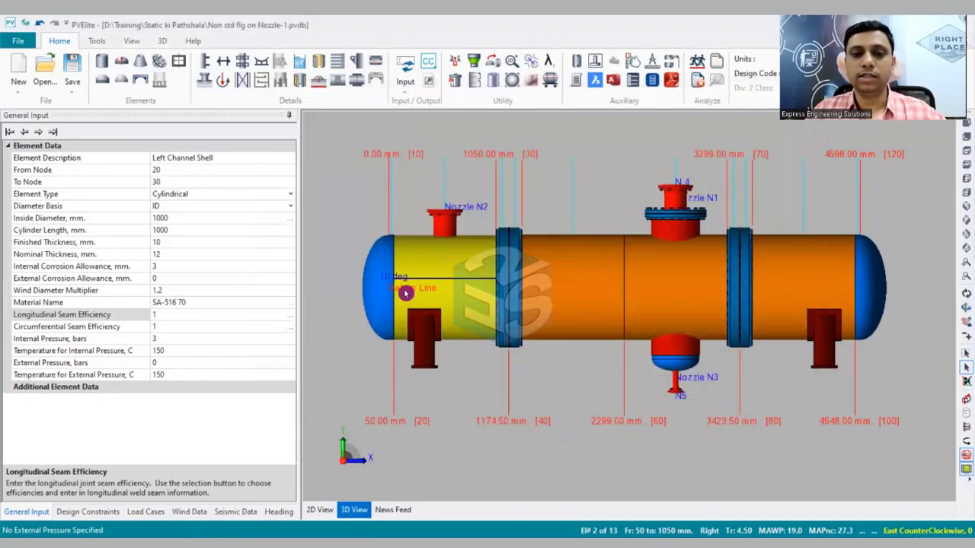
- Select Shell Course-1 (nodes 50–60) in the 3D view to load its element data
scroll(377, 287, "up", 2)
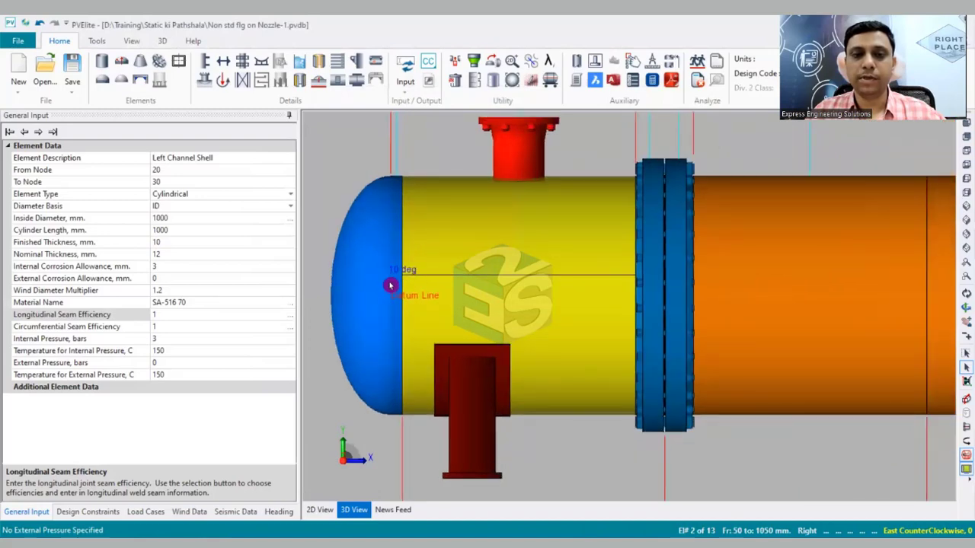
scroll(399, 290, "down", 2)
scroll(399, 291, "down", 3)
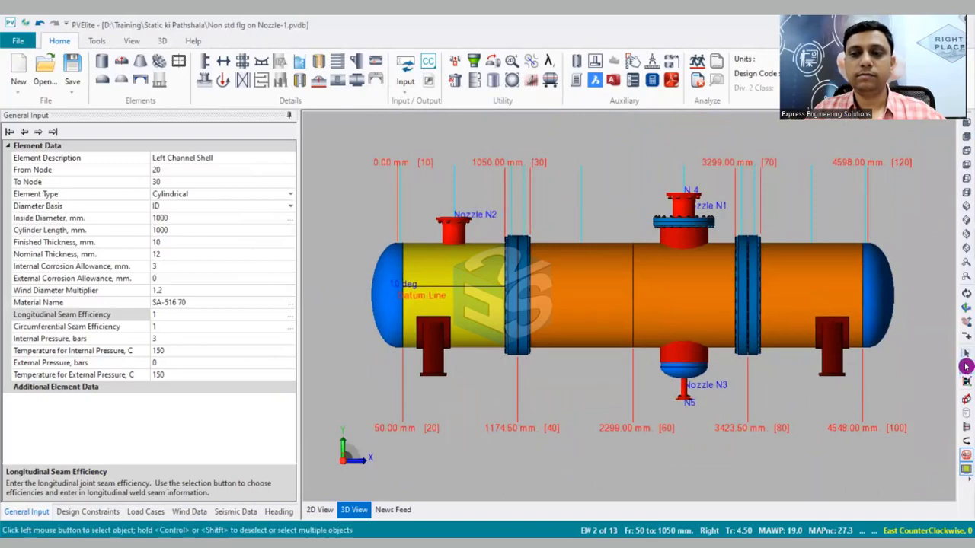
left_click(622, 341)
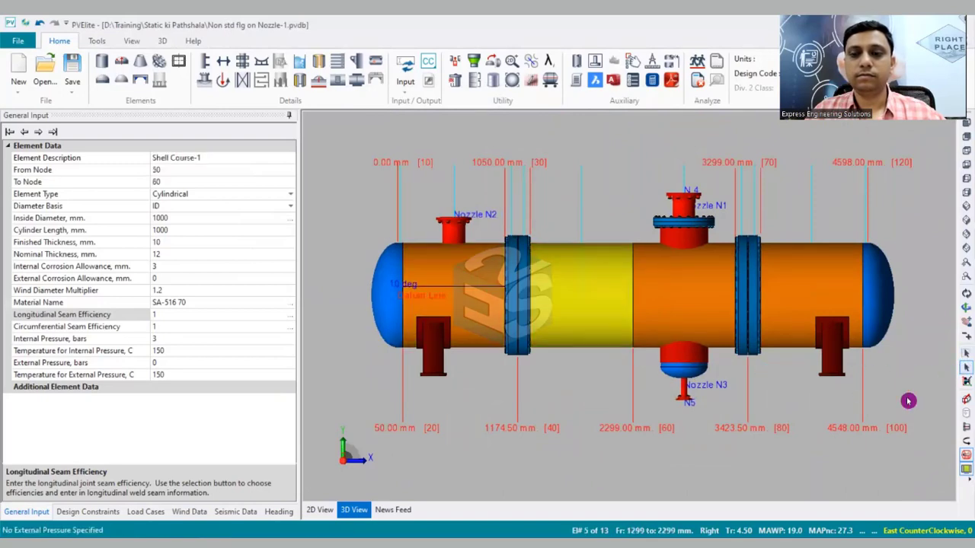
left_click(964, 466)
scroll(472, 311, "up", 2)
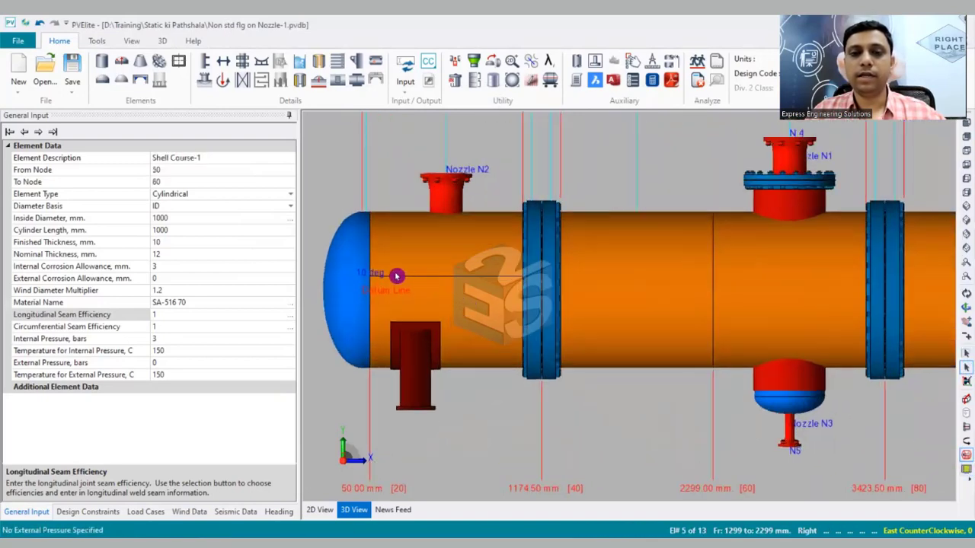
left_click(460, 303)
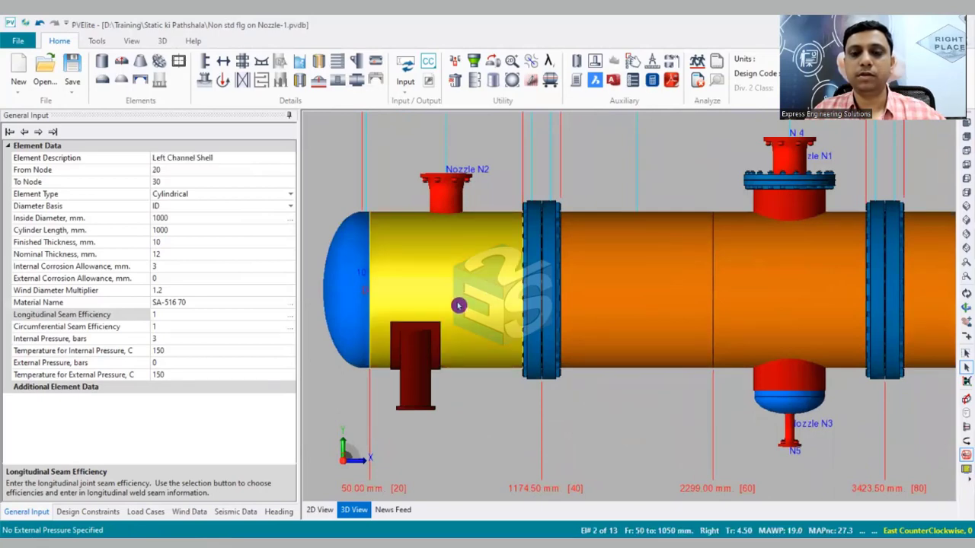
left_click(698, 441)
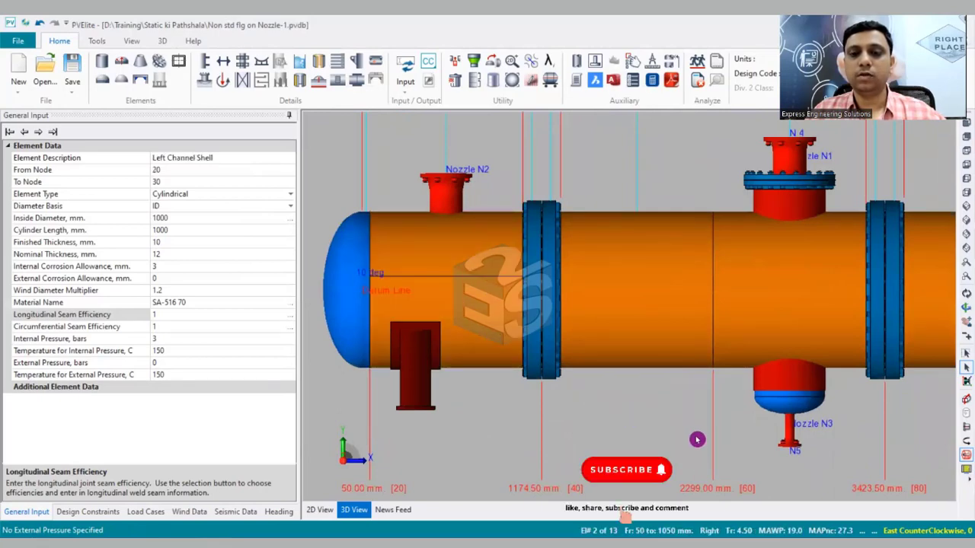
left_click(666, 345)
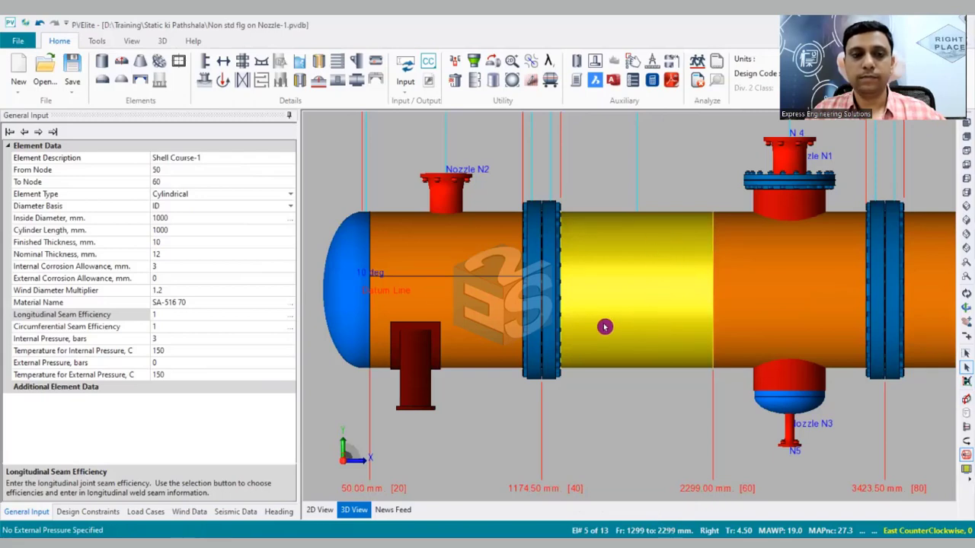
- Give Shell Course-1 one longitudinal weld seam in the Longitudinal Weld Seam Data tab
left_click(290, 319)
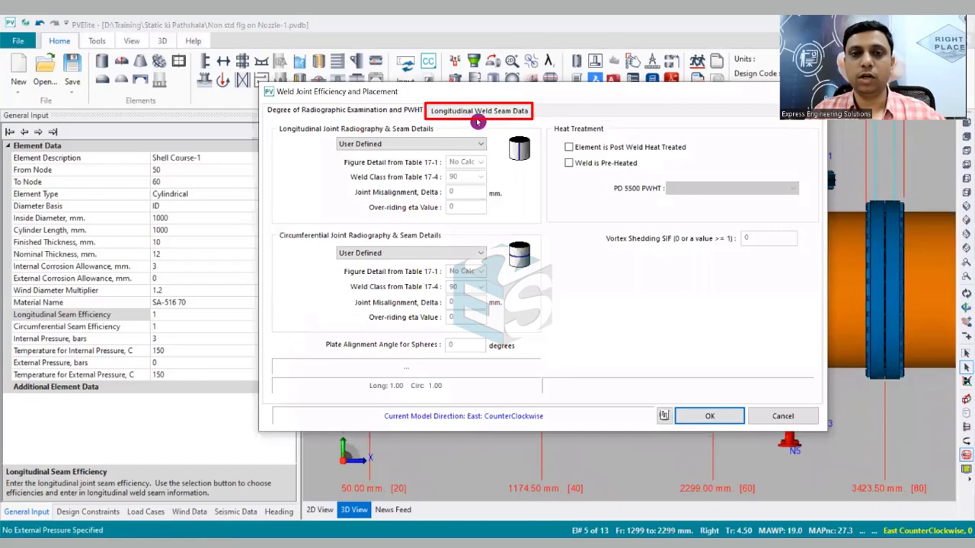
left_click(477, 114)
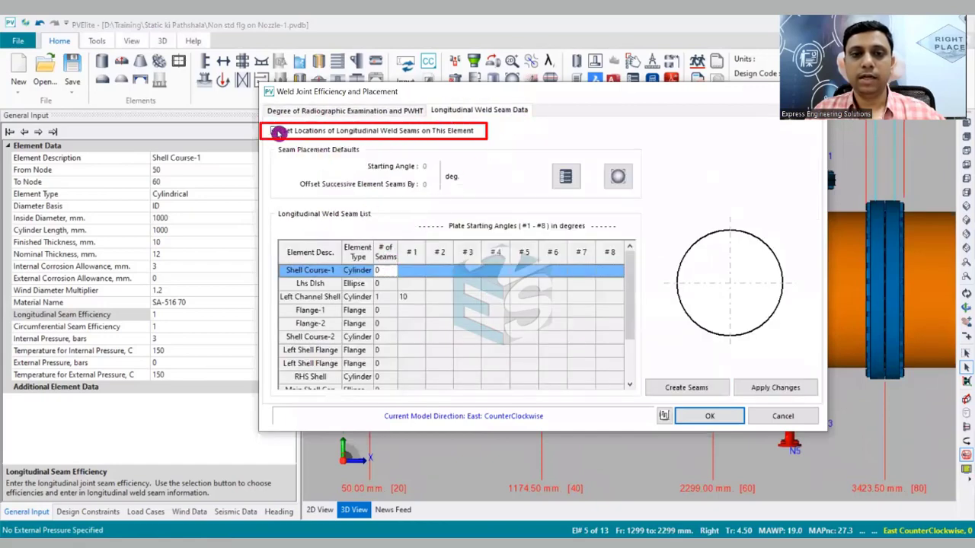
left_click(386, 275)
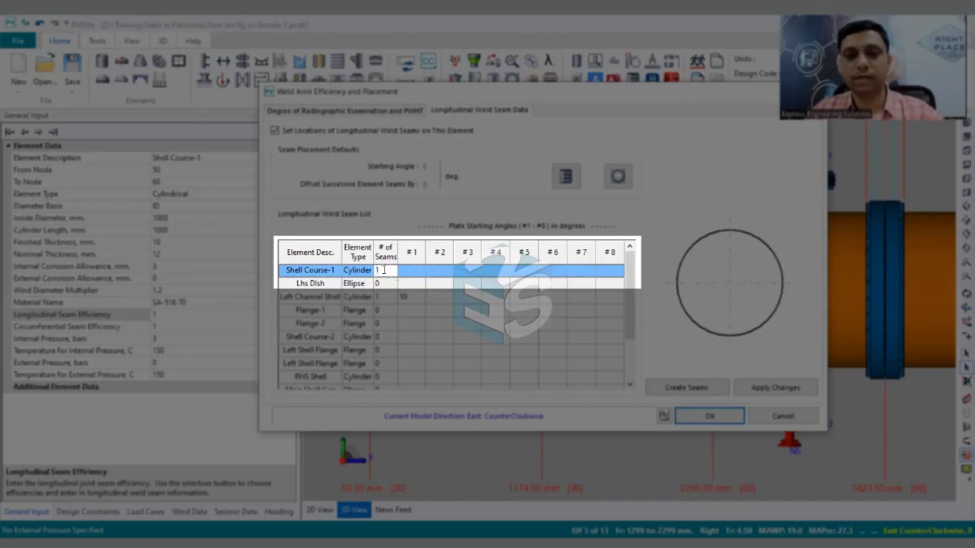
left_click(409, 274)
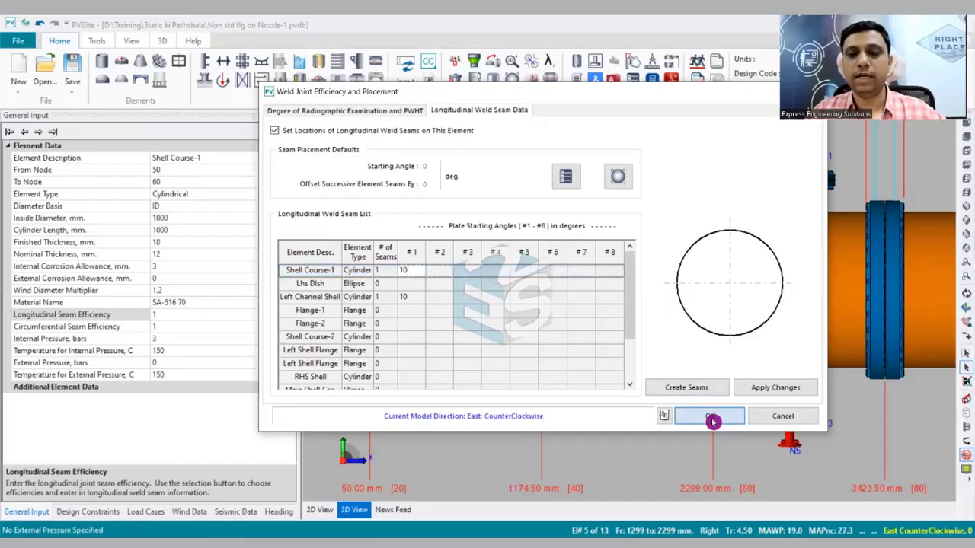
left_click(709, 416)
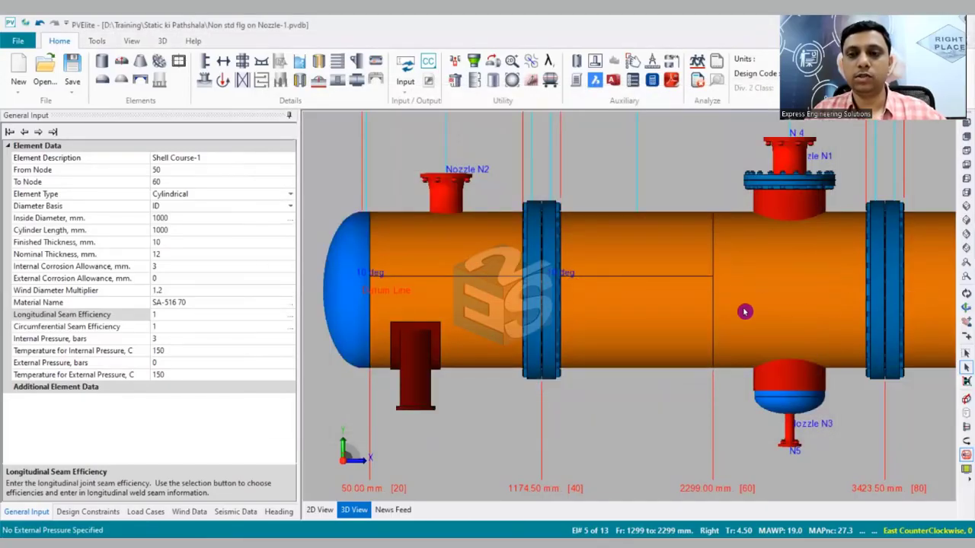
- Reopen Shell Course-1's weld seam data and change the first seam angle to 0 degrees
left_click(622, 296)
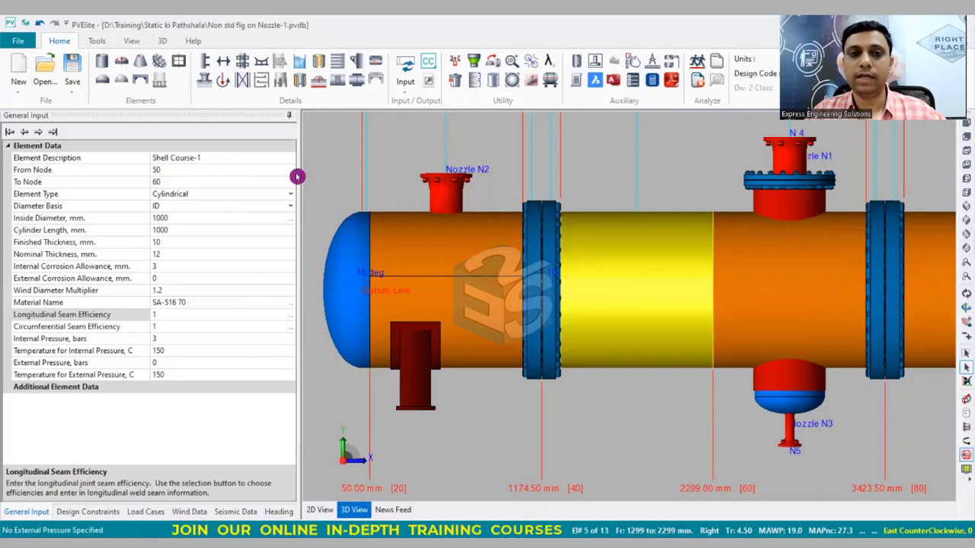
left_click(290, 317)
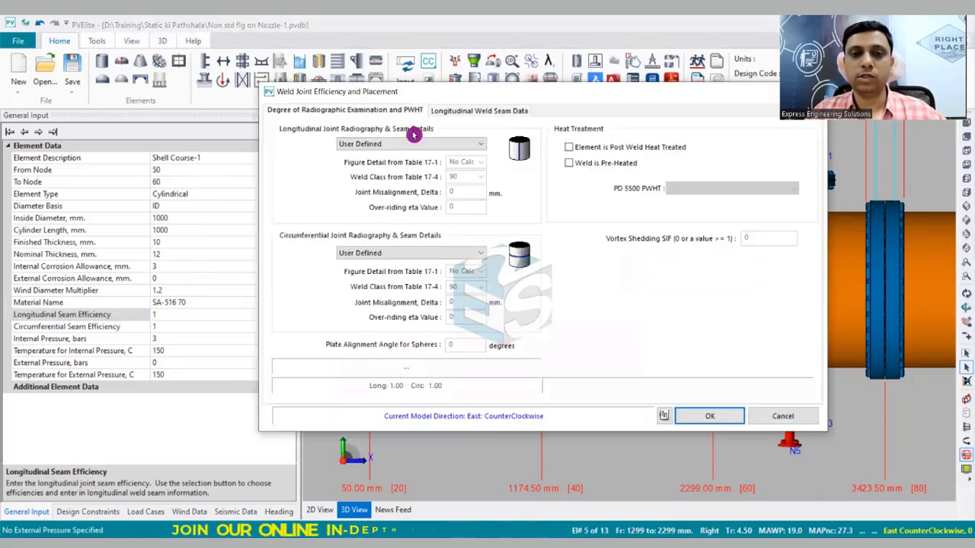
left_click(468, 114)
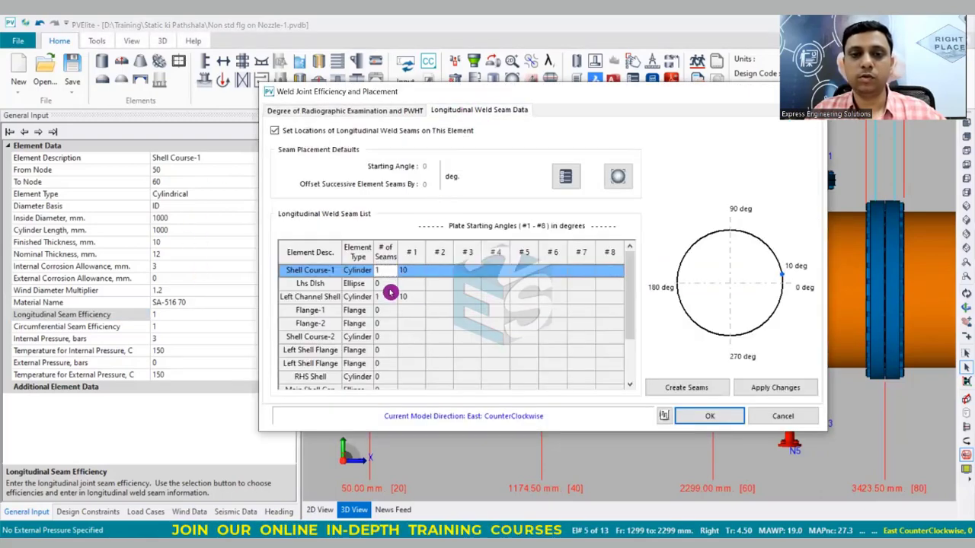
left_click(404, 271)
type("0")
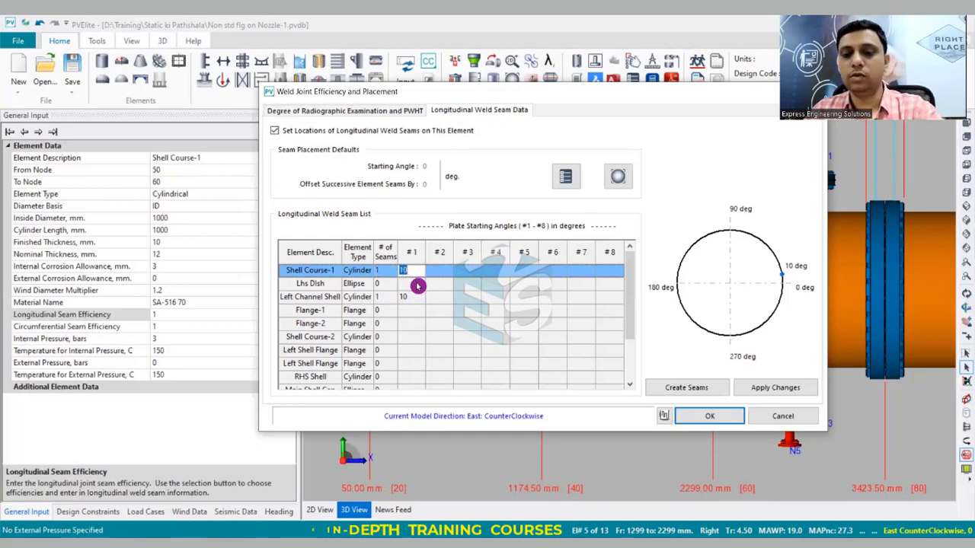
left_click(704, 416)
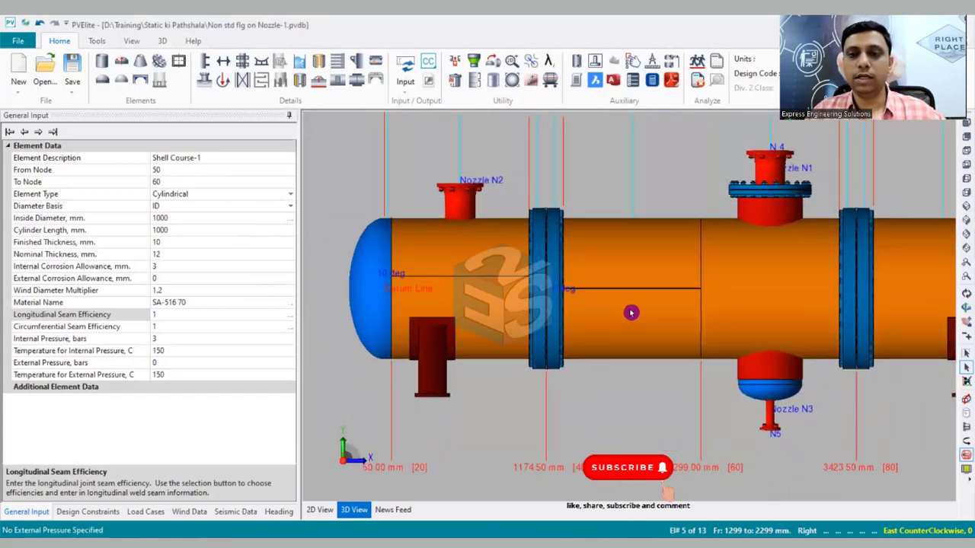
- Select Shell Course-2, enable seam locations, and set one longitudinal seam at 45 degrees
left_click(756, 305)
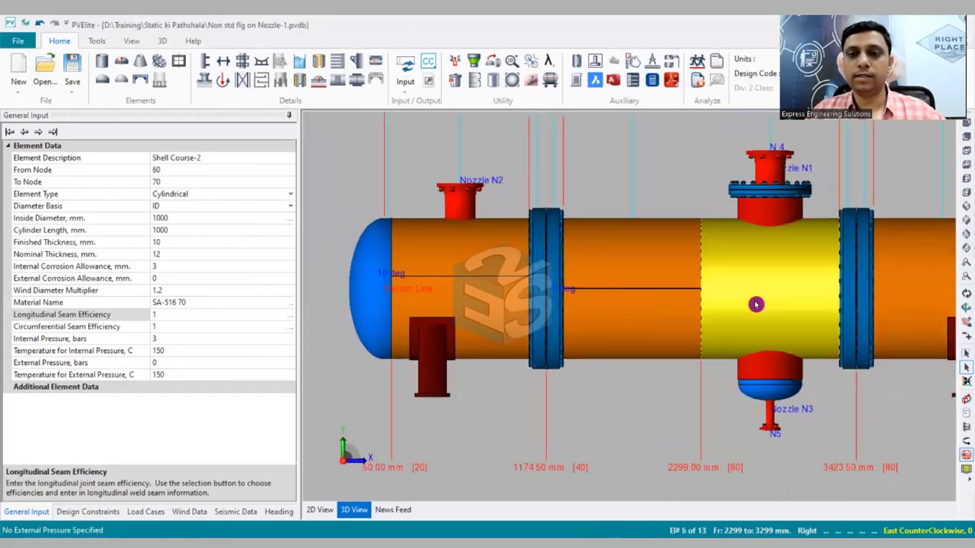
left_click(291, 316)
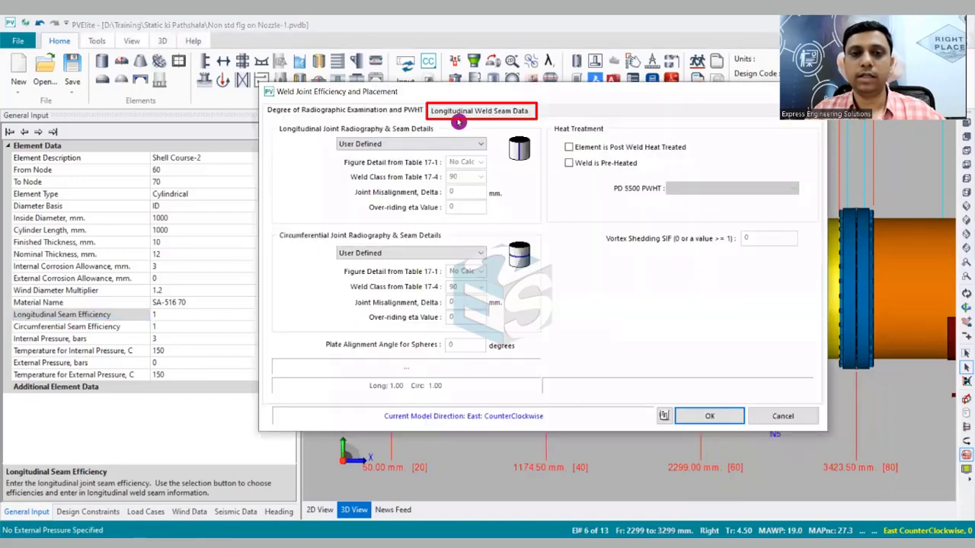
left_click(466, 114)
left_click(274, 131)
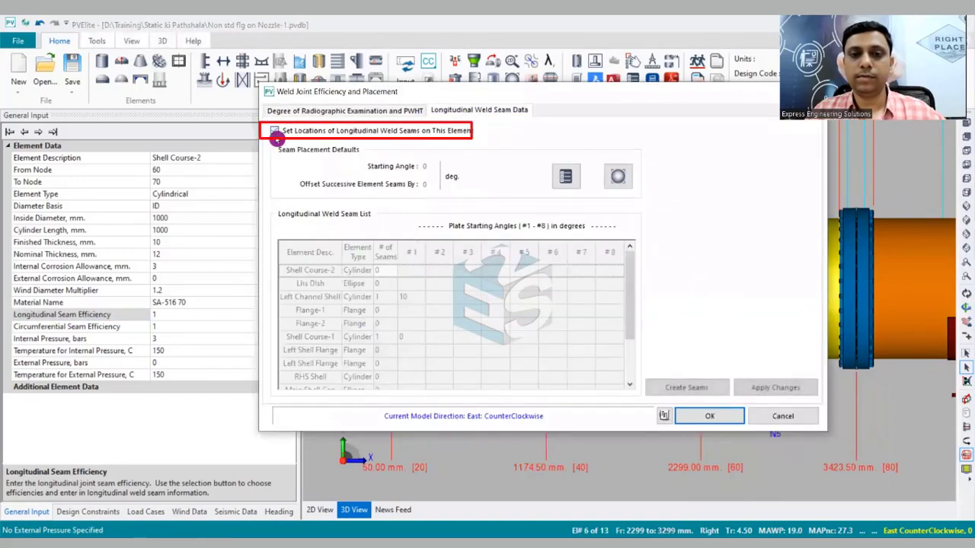
left_click(387, 270)
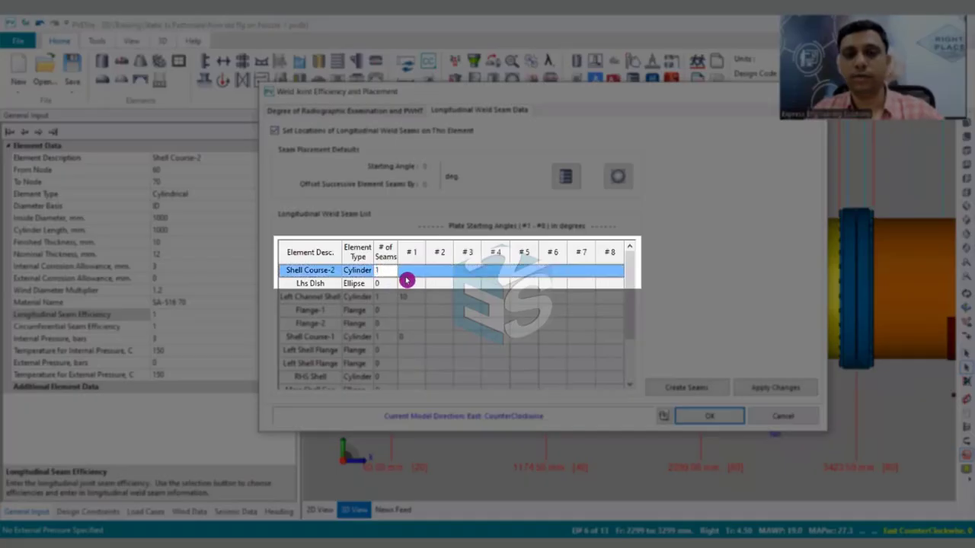
left_click(410, 277)
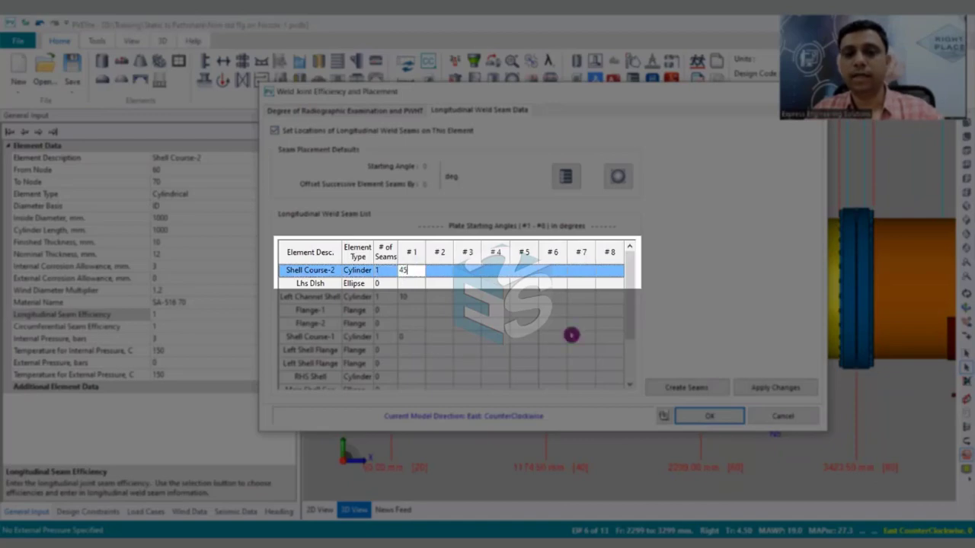
left_click(709, 415)
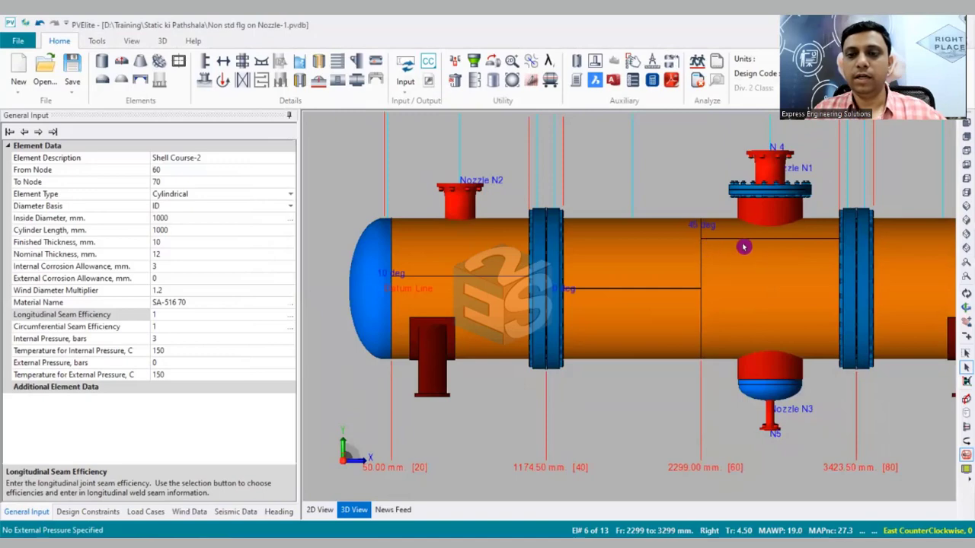
scroll(707, 249, "down", 3)
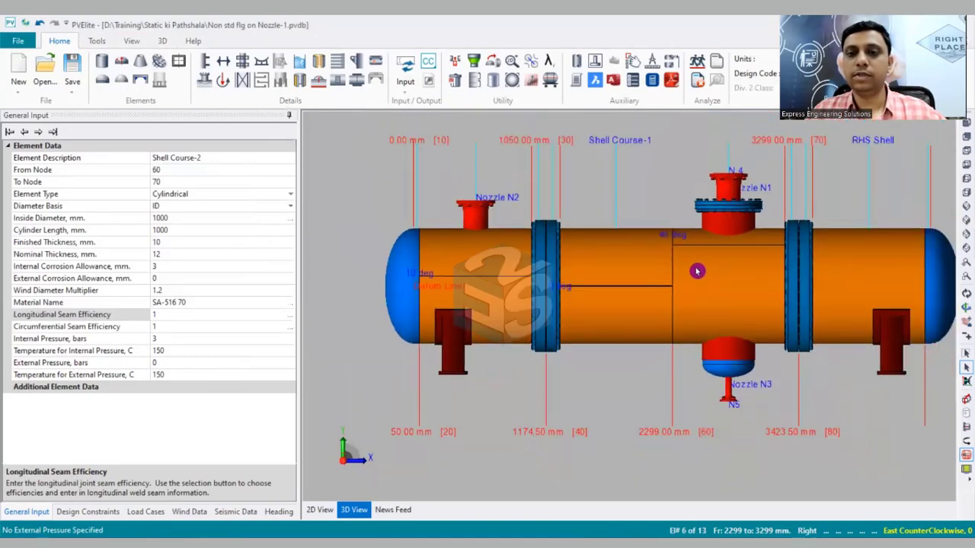
- Select the RHS Shell and set # of Seams to 1 with seam #1 at 0 degrees
left_click(840, 269)
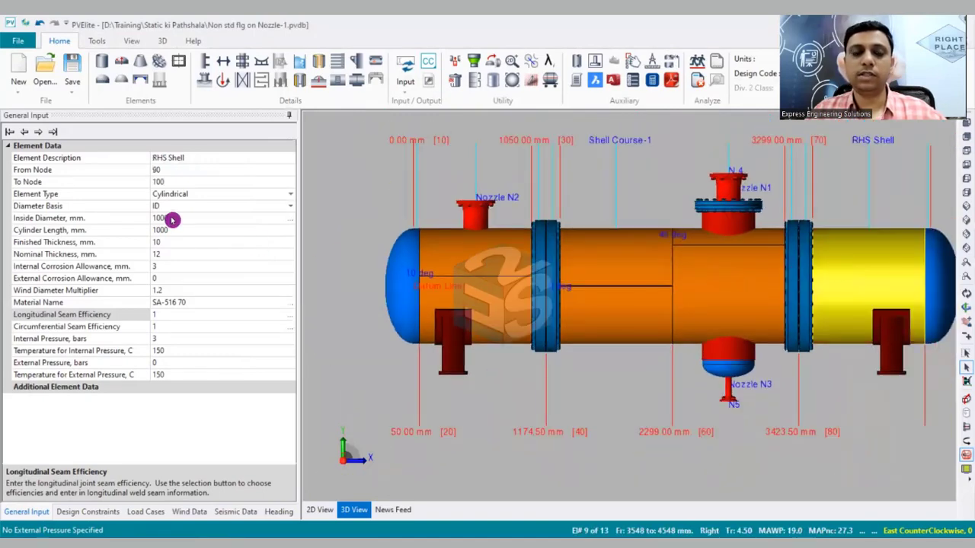
left_click(290, 315)
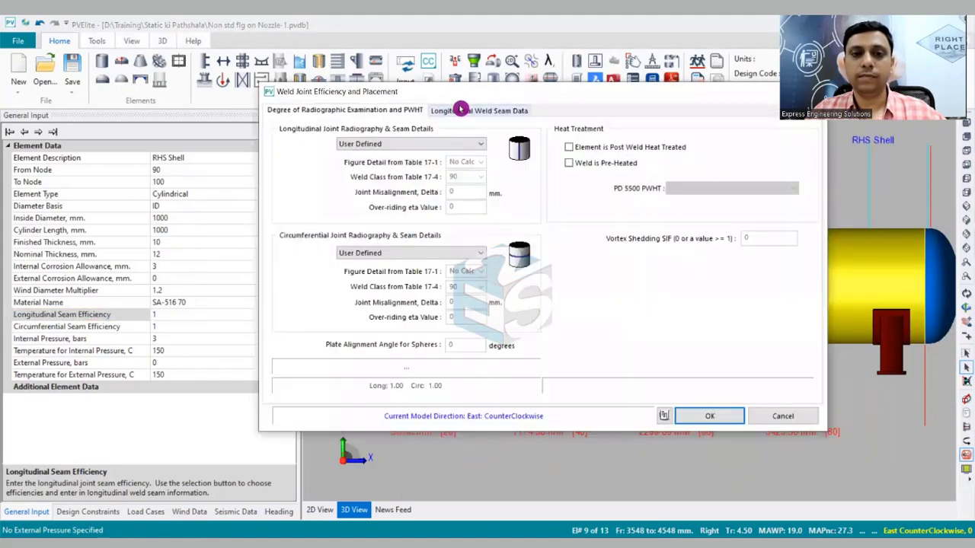
left_click(461, 107)
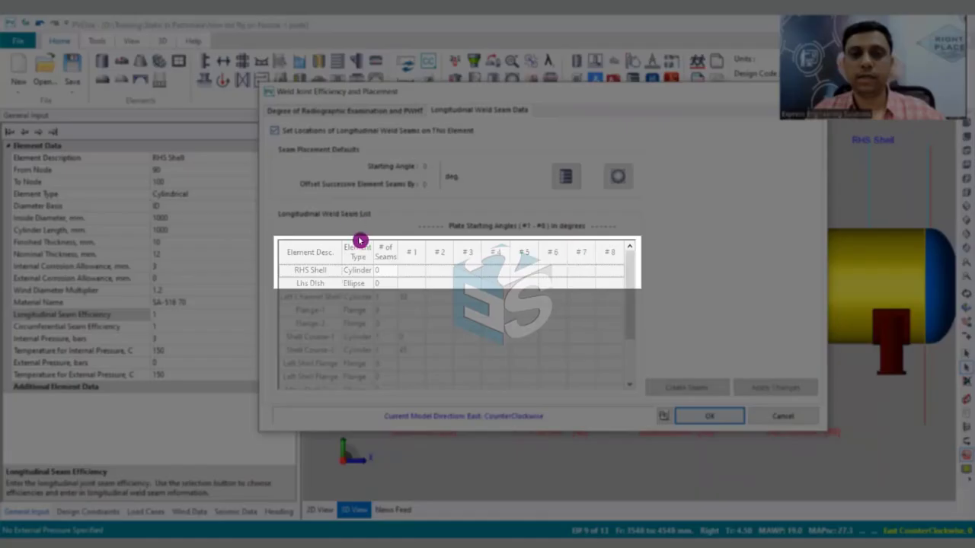
left_click(386, 270)
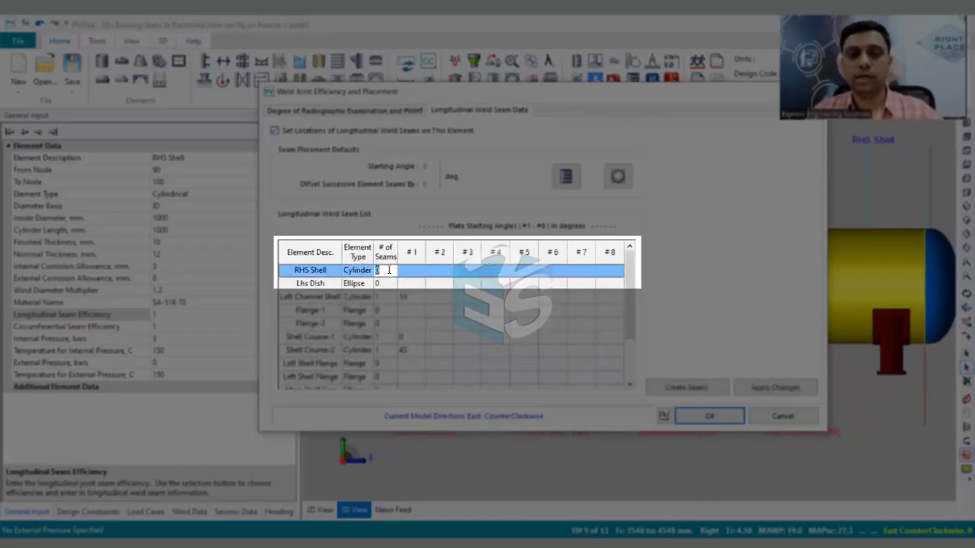
left_click(410, 274)
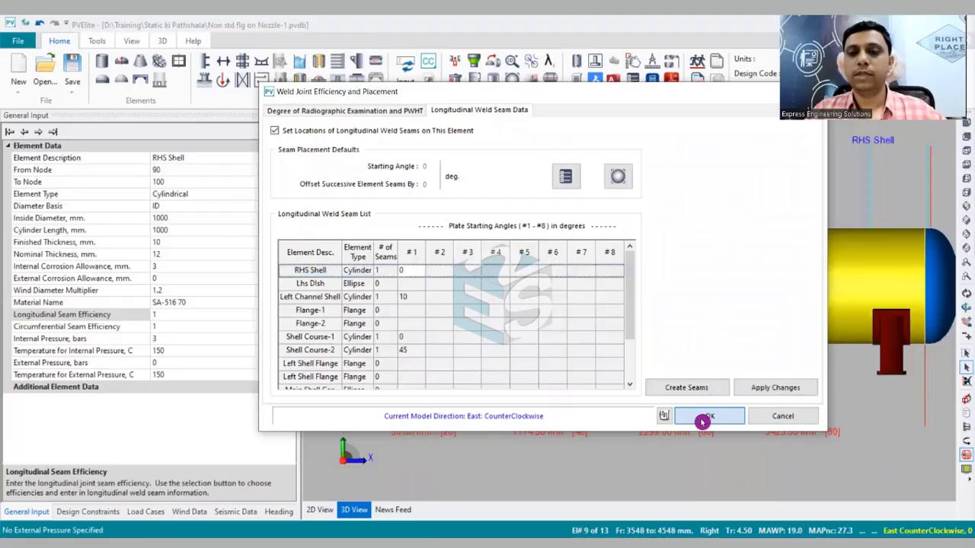
left_click(700, 417)
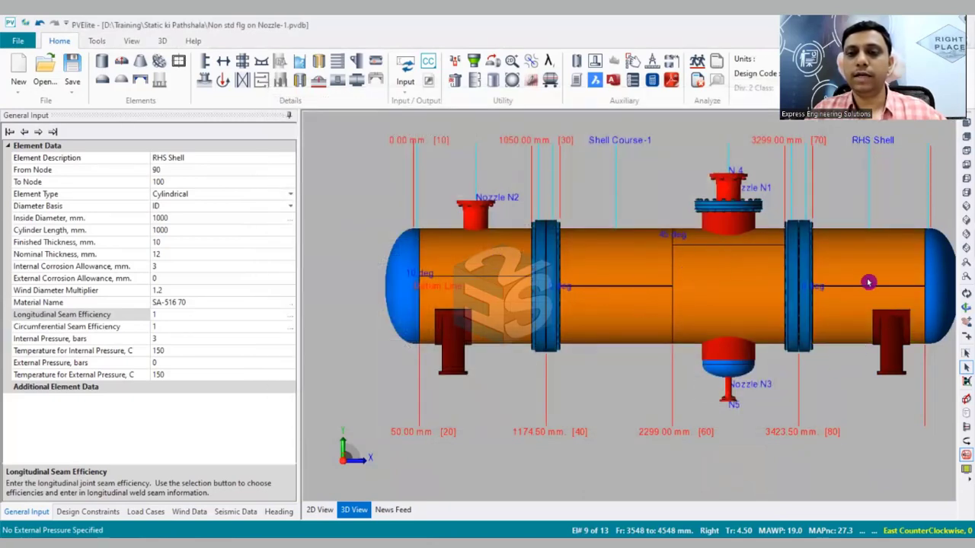
- Fit the whole vessel in view and pick the Left Channel Shell
scroll(492, 299, "up", 1)
scroll(494, 301, "up", 1)
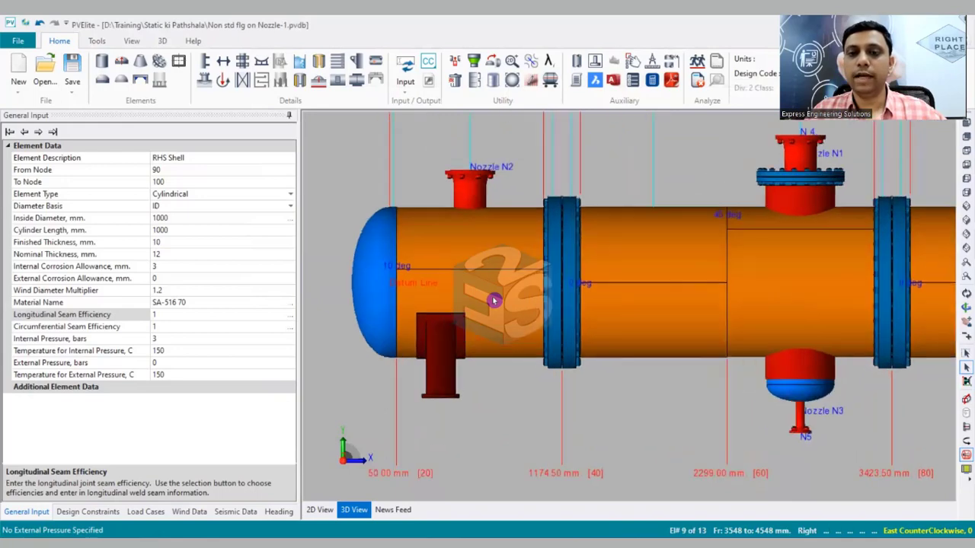
scroll(493, 301, "down", 2)
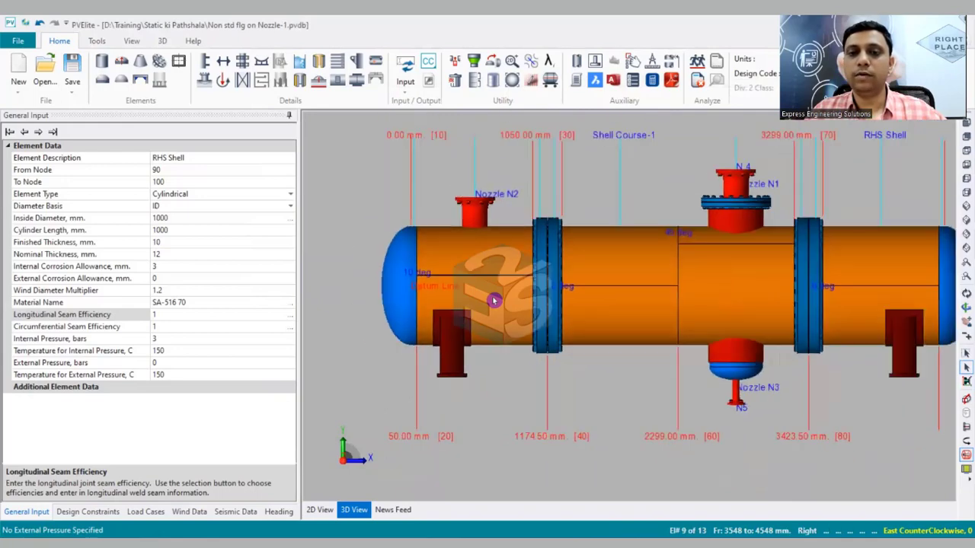
left_click(963, 138)
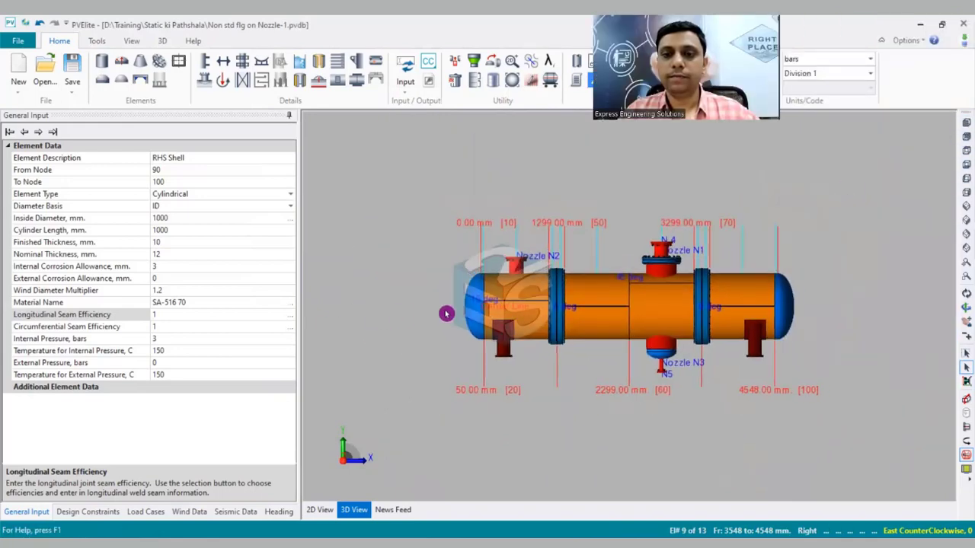
left_click(518, 315)
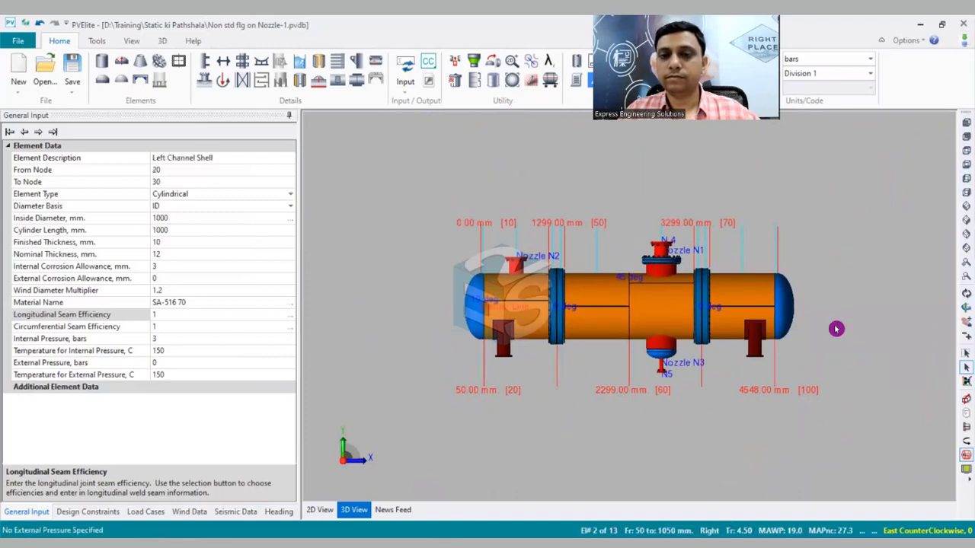
- Orbit the vessel to inspect the seam lines, then return to the horizontal front view
left_click(965, 307)
left_click_drag(685, 350, 526, 319)
scroll(482, 290, "up", 3)
left_click_drag(485, 289, 538, 336)
mouse_move(656, 325)
left_mouse_down()
mouse_move(805, 312)
mouse_move(548, 342)
mouse_move(677, 319)
mouse_move(642, 313)
left_mouse_up()
scroll(677, 319, "down", 5)
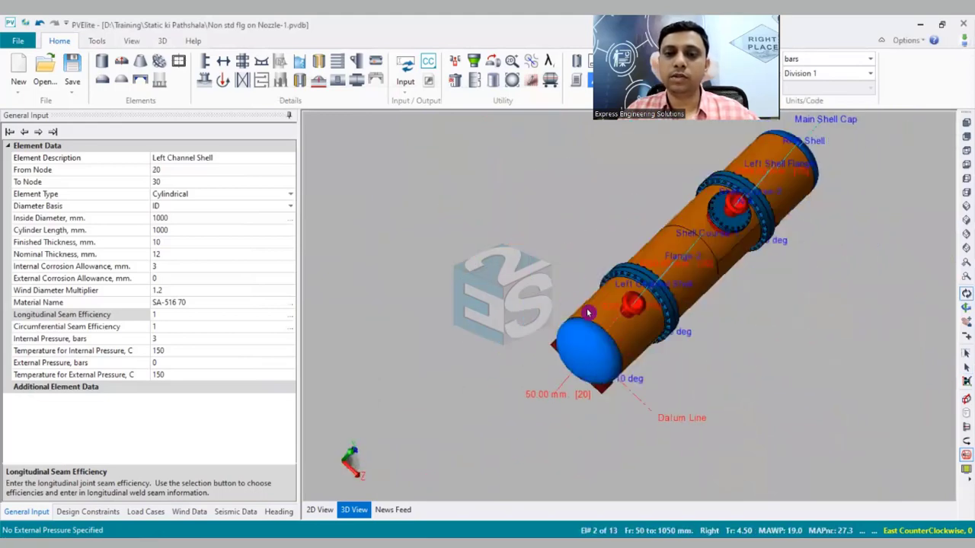
left_click(966, 122)
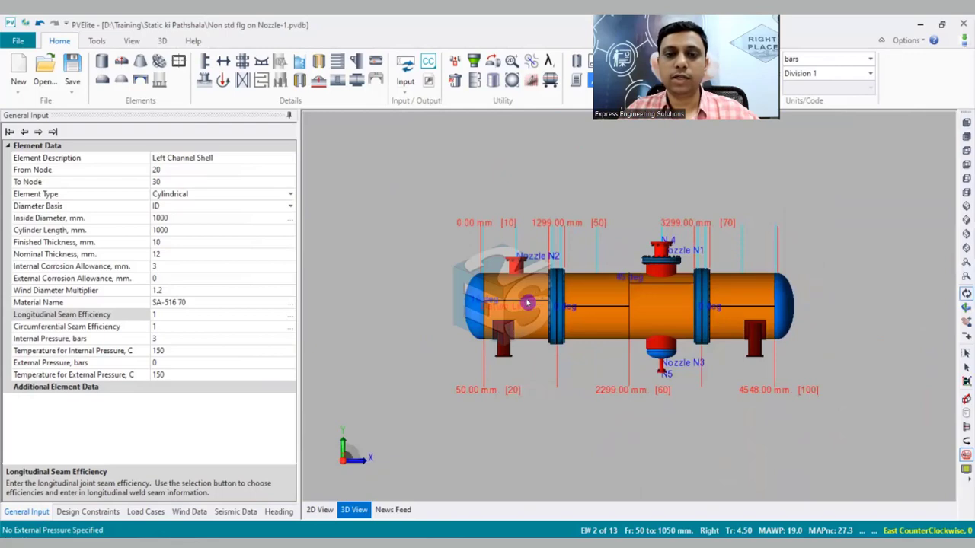
left_click(966, 366)
- Set the Left Channel Shell to 2 longitudinal seams, seam #1 at 10° and #2 at 180°
left_click(522, 298)
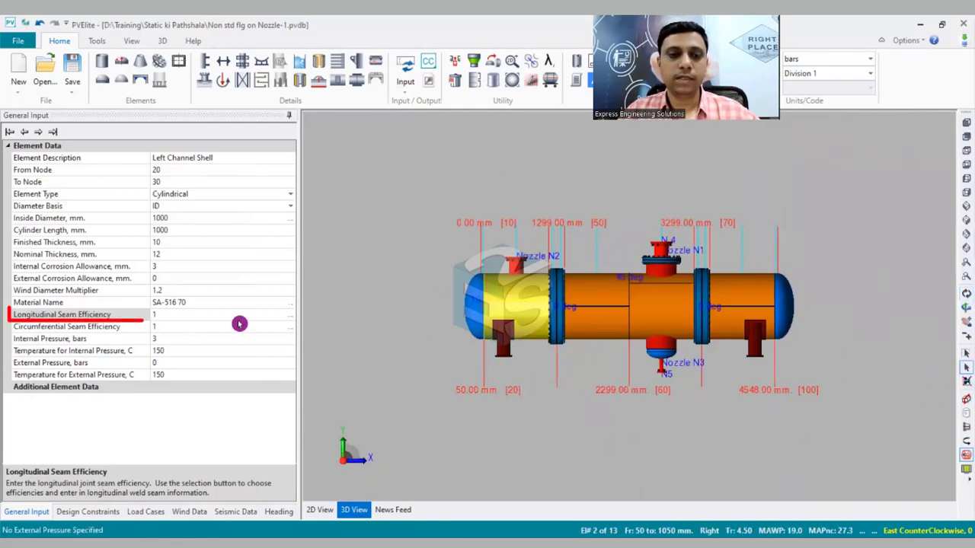
left_click(291, 317)
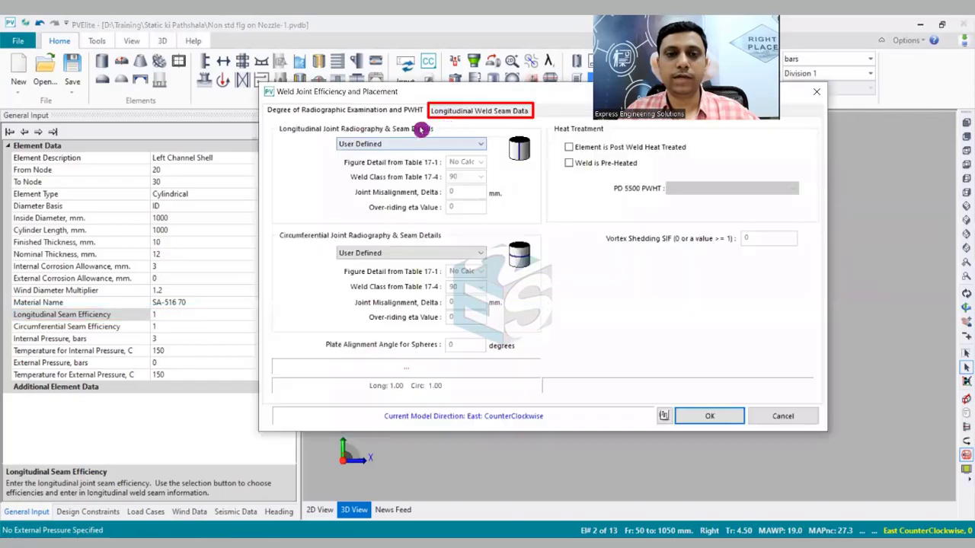
left_click(468, 111)
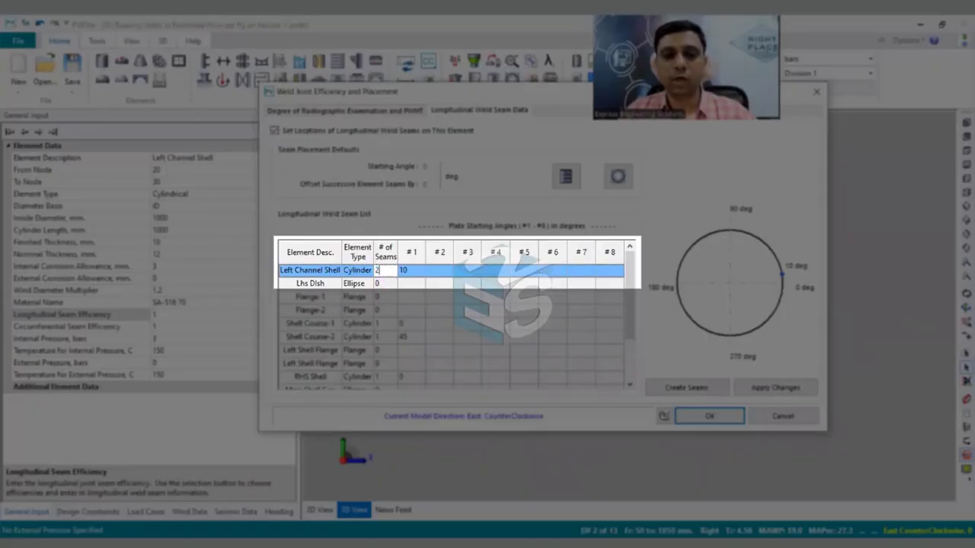
left_click(418, 272)
left_click(443, 272)
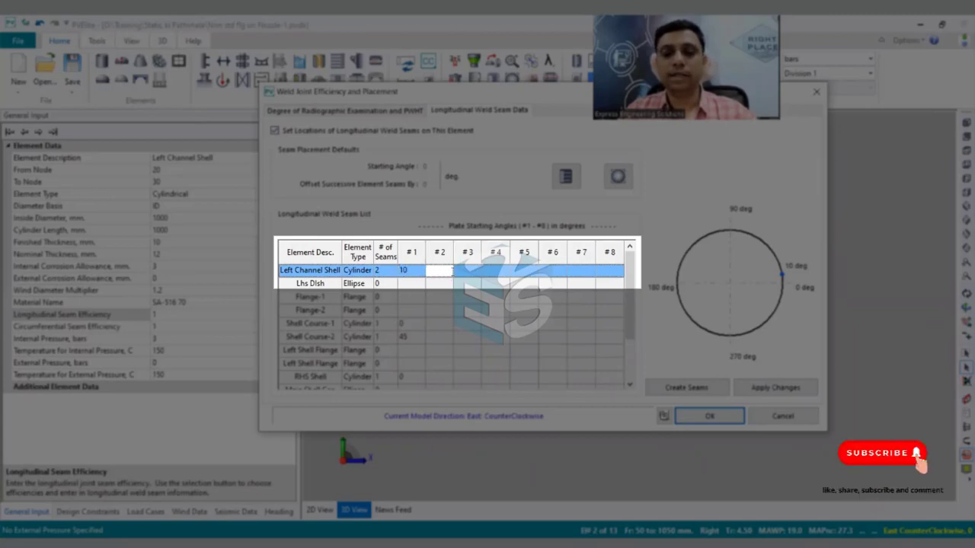
type("180")
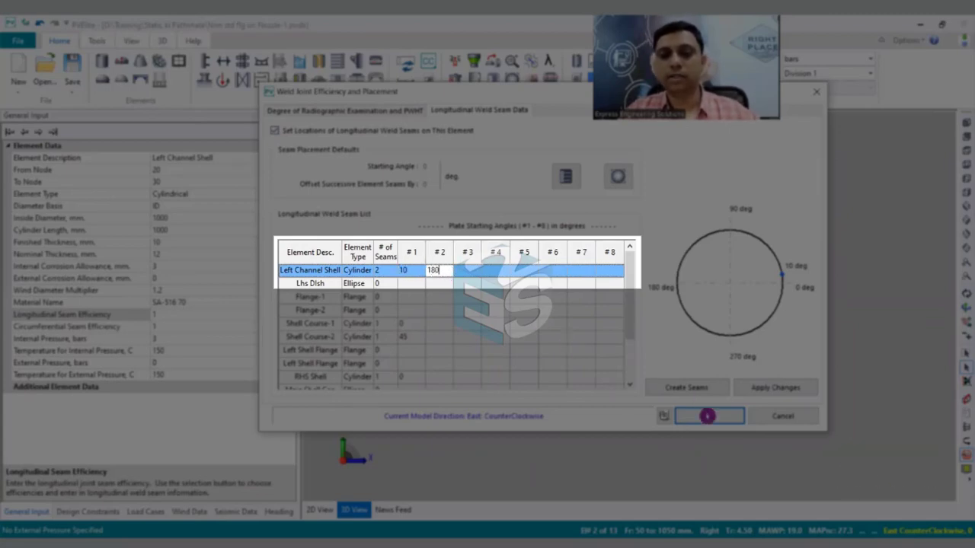
left_click(717, 418)
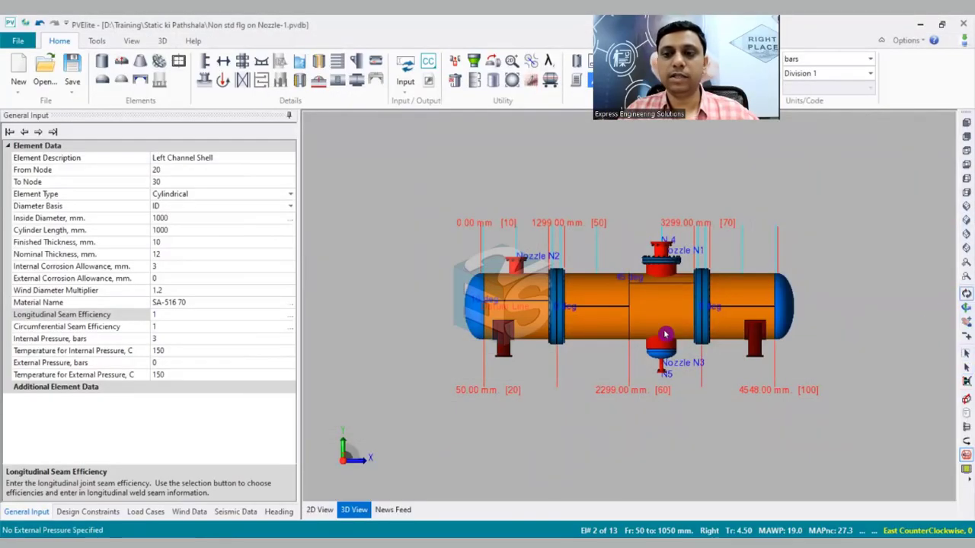
left_click_drag(472, 310, 822, 339)
scroll(685, 362, "up", 3)
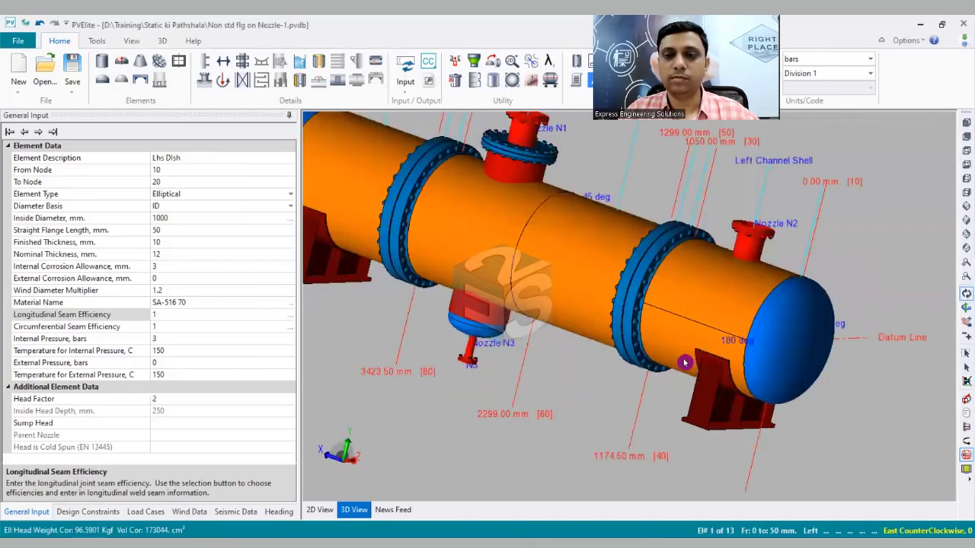
left_click(965, 124)
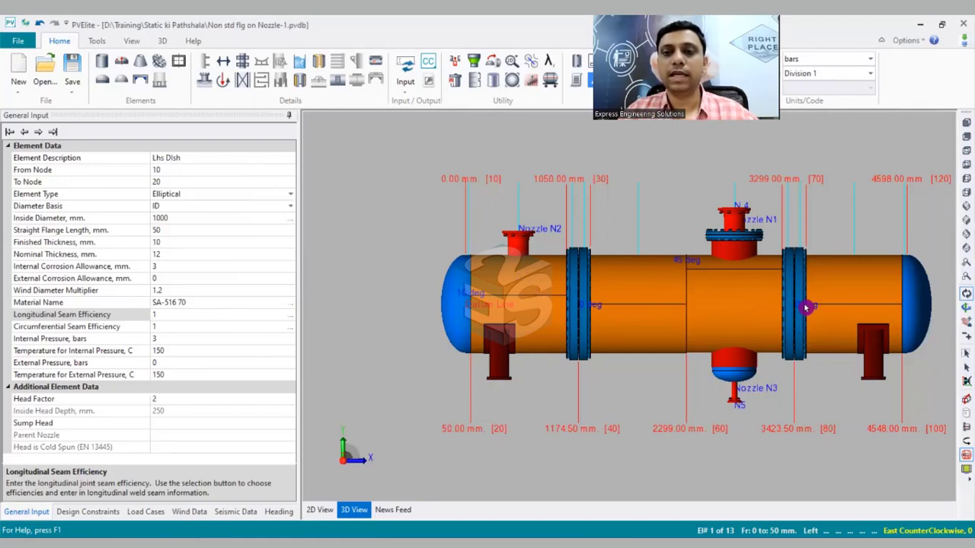
left_click(965, 122)
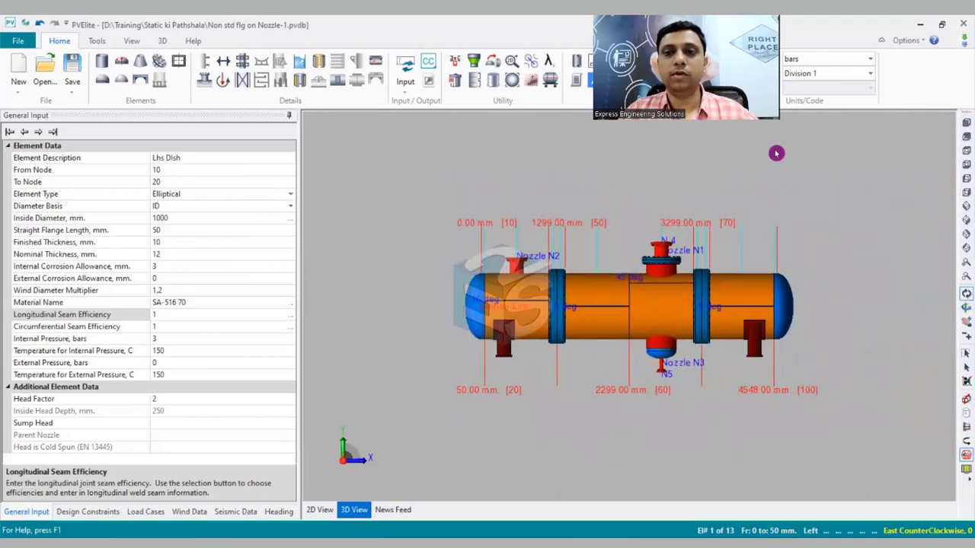
scroll(644, 312, "up", 2)
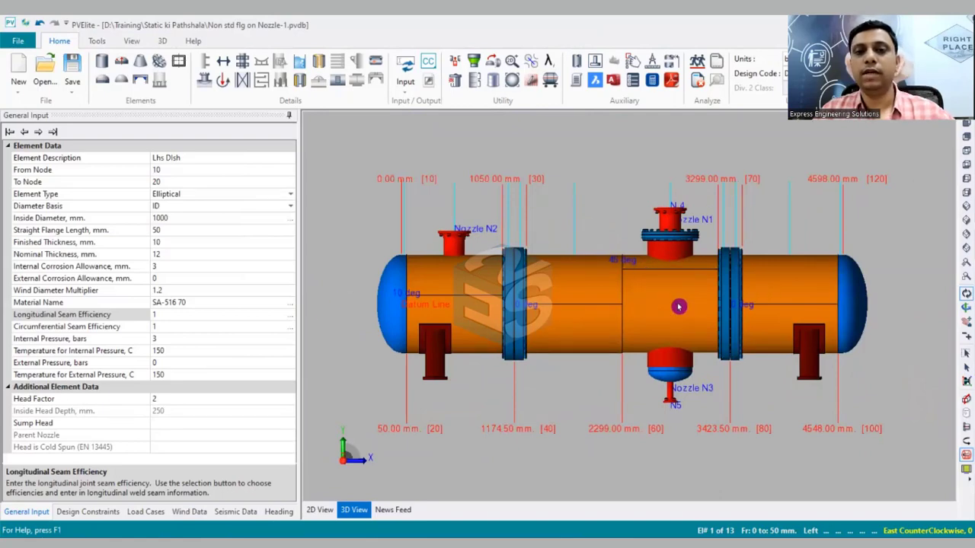
scroll(523, 310, "down", 1)
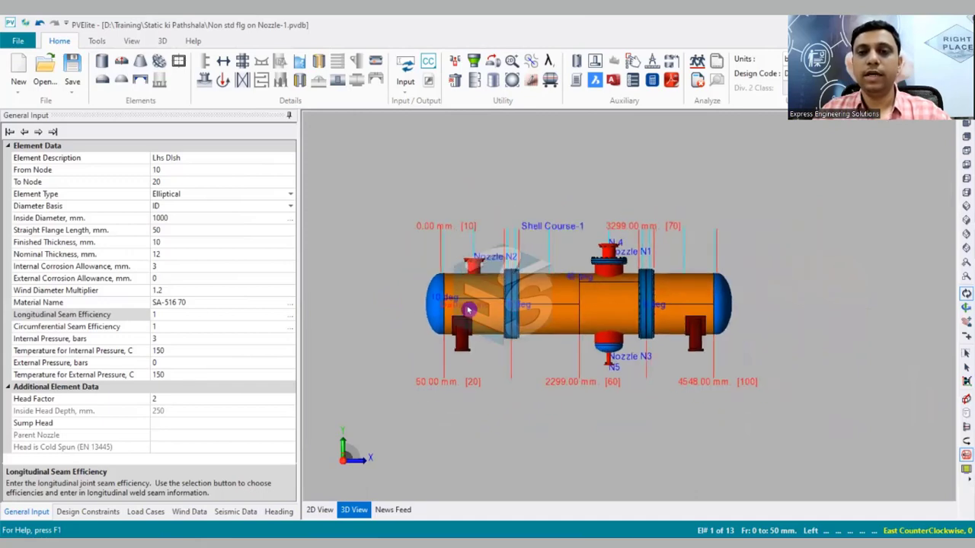
scroll(432, 301, "up", 2)
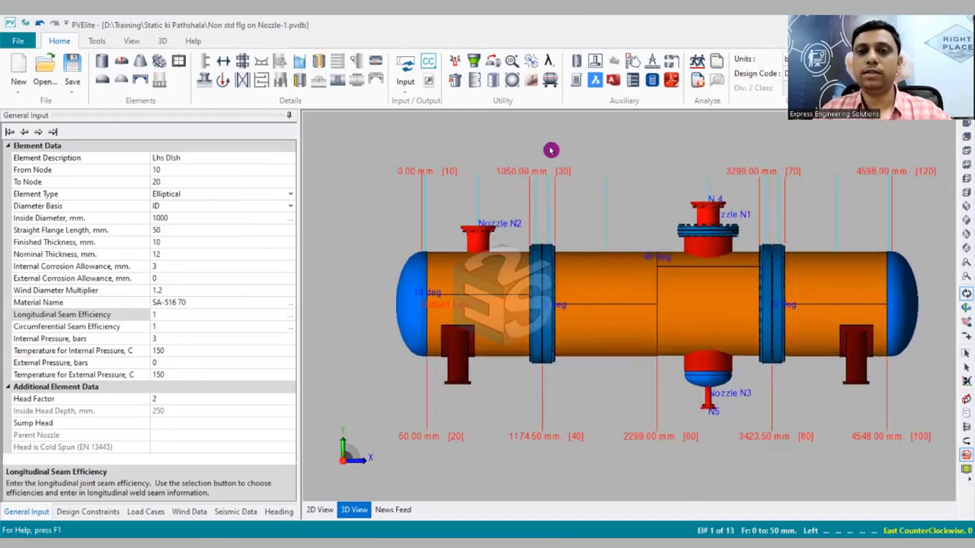